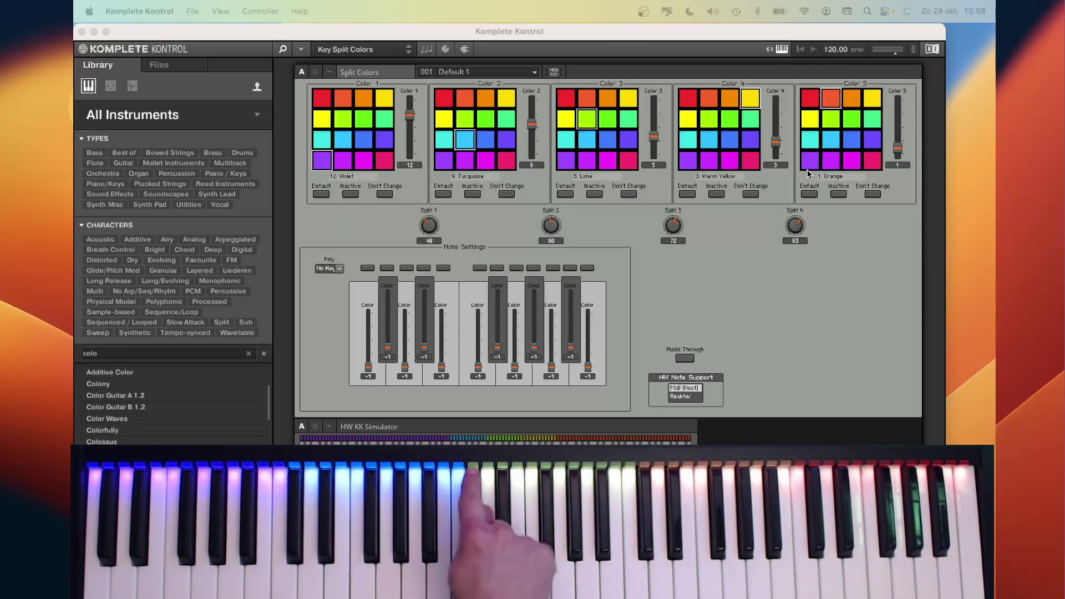
Set the first split colour to Lime, then restore the Default 1 split preset.
left_click(347, 125)
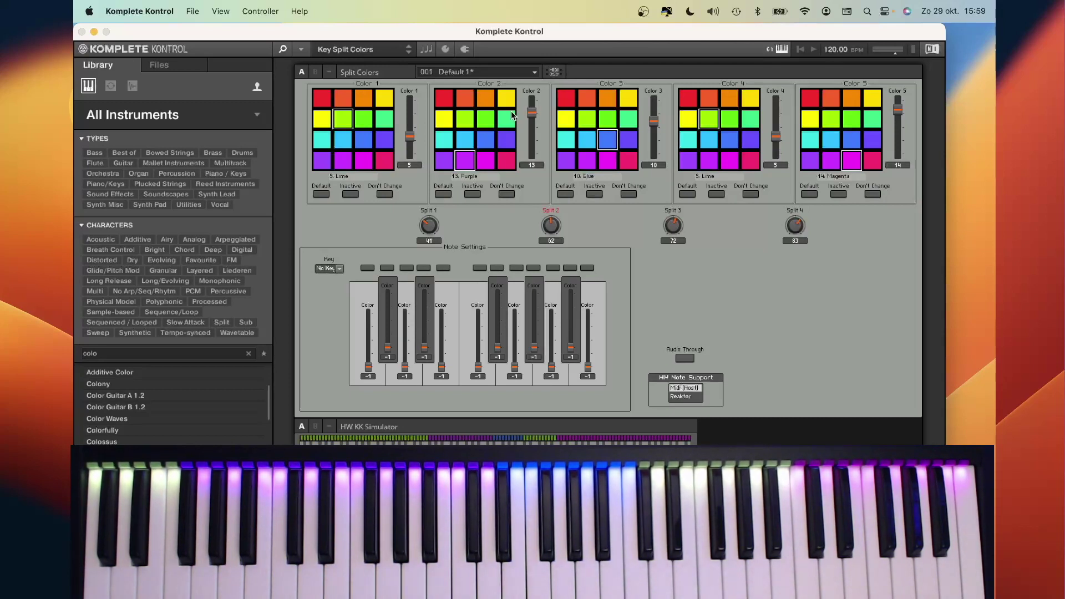
left_click(499, 72)
left_click(463, 98)
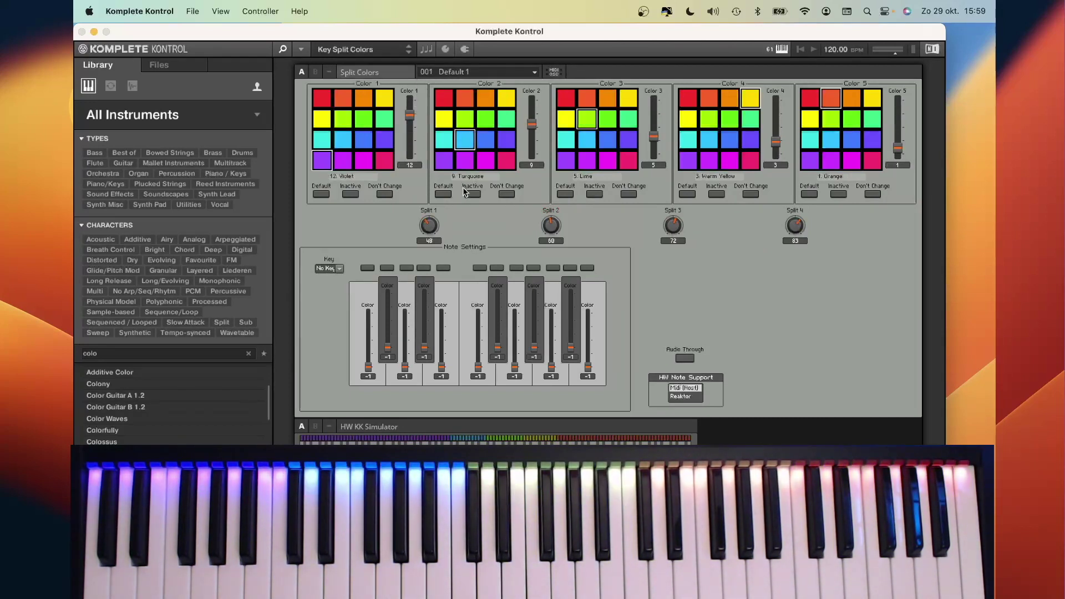
Load the One Split preset and raise the Split 2 point to 59.
left_click(466, 72)
left_click(466, 97)
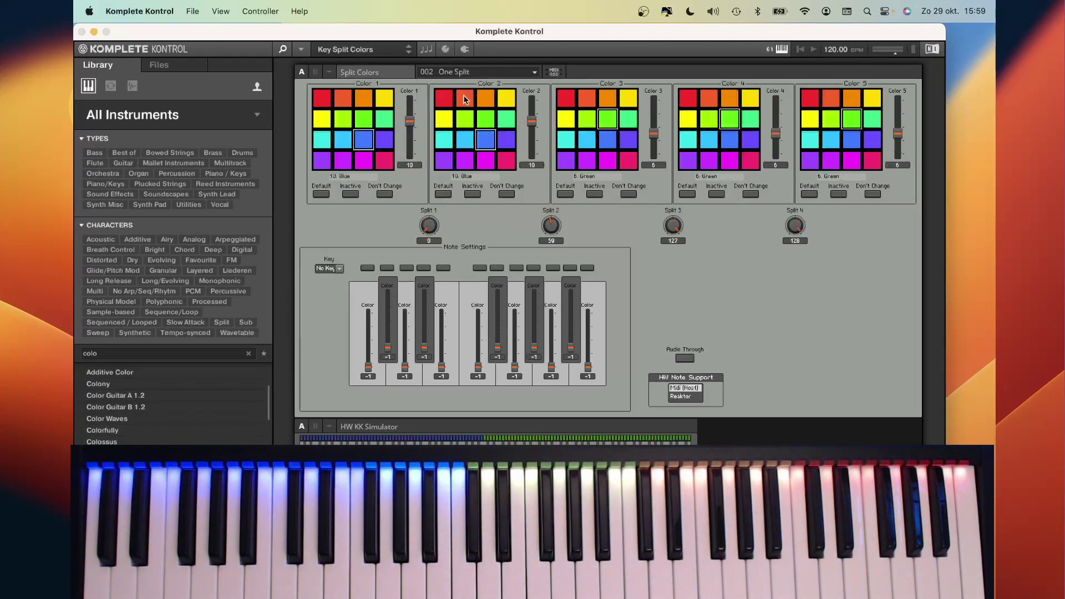
left_click(549, 225)
left_click_drag(545, 231, 546, 225)
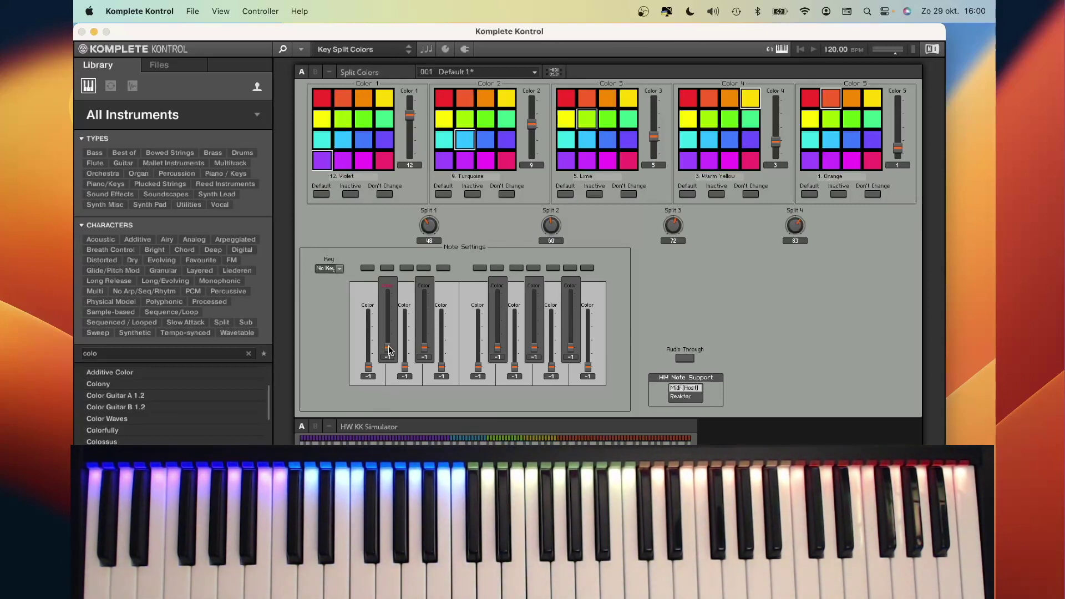
Add a red (colour 0) key-colour override for the note C# | Db.
left_click_drag(388, 350, 388, 348)
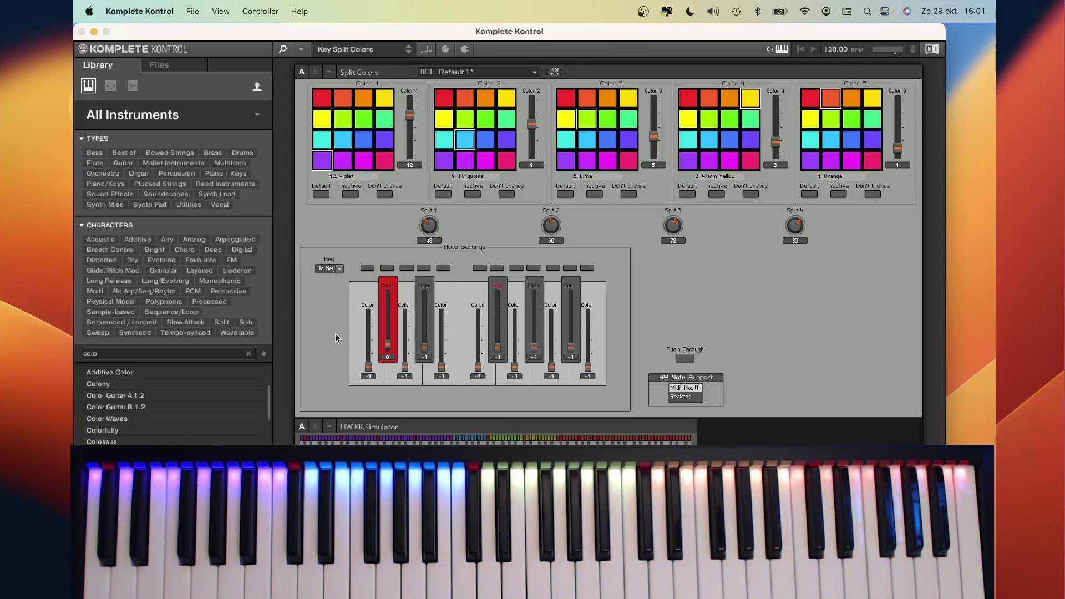
left_click(339, 268)
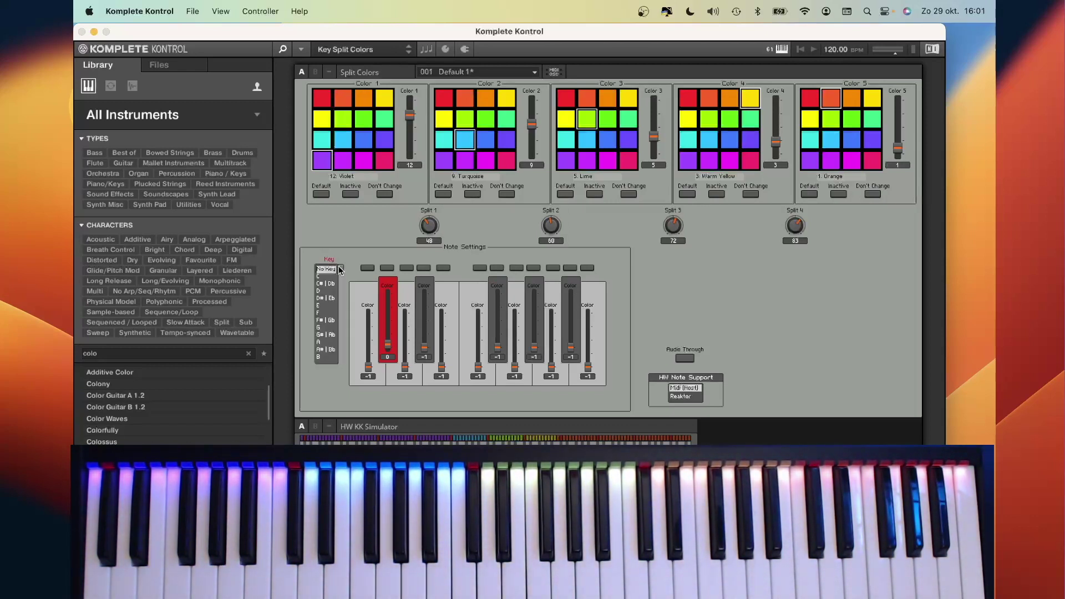
left_click(329, 283)
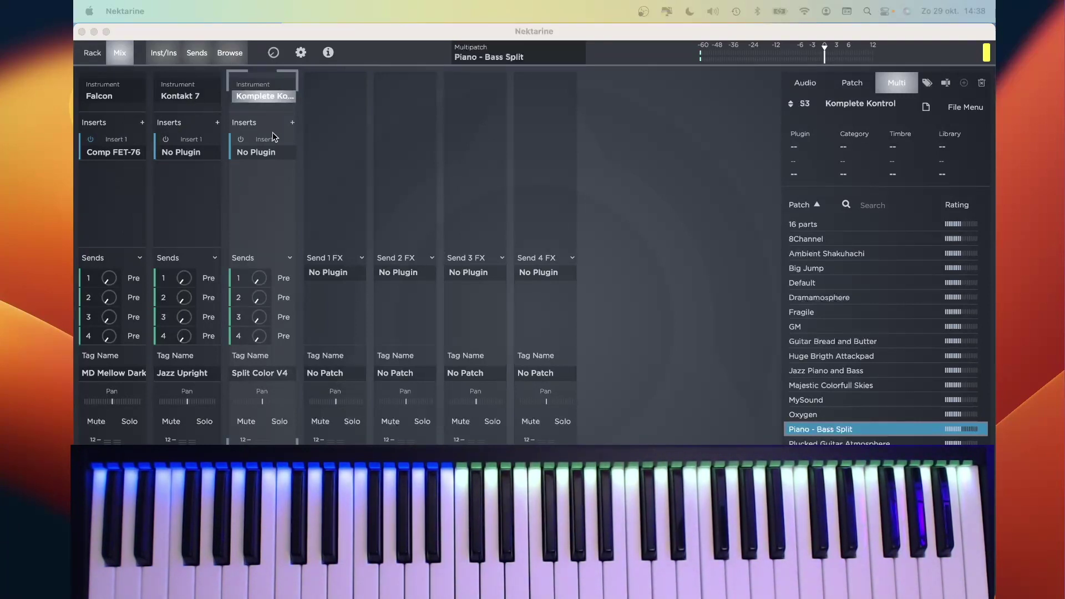
Open the Komplete Kontrol instrument window from the Piano - Bass Split multipatch's Mix view.
left_click(268, 100)
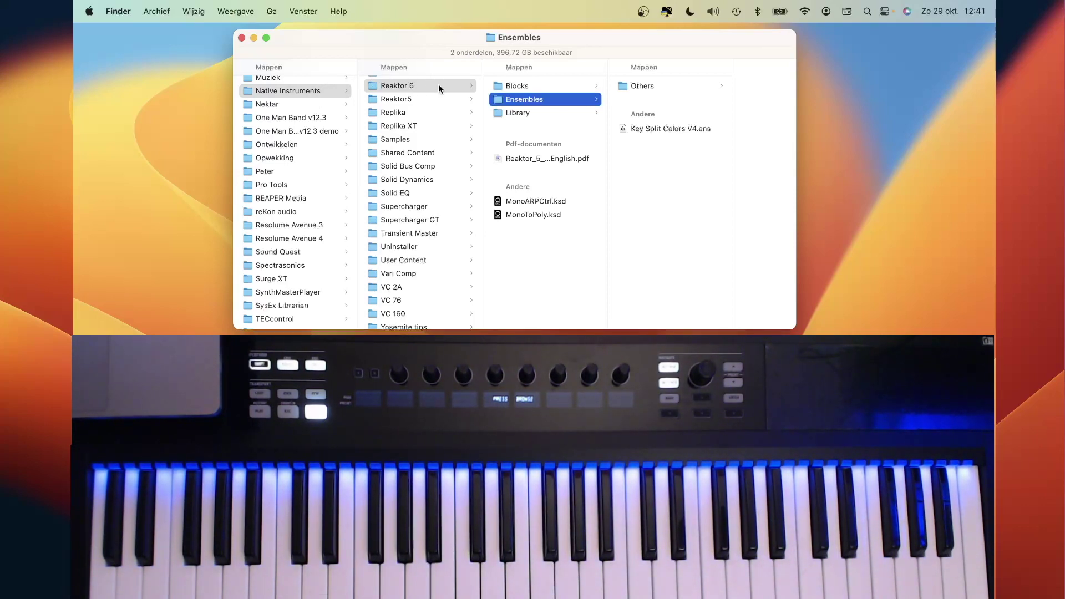
Select Key Split Colors V4.ens in the Reaktor 6 Ensembles folder and minimize Finder.
left_click(677, 131)
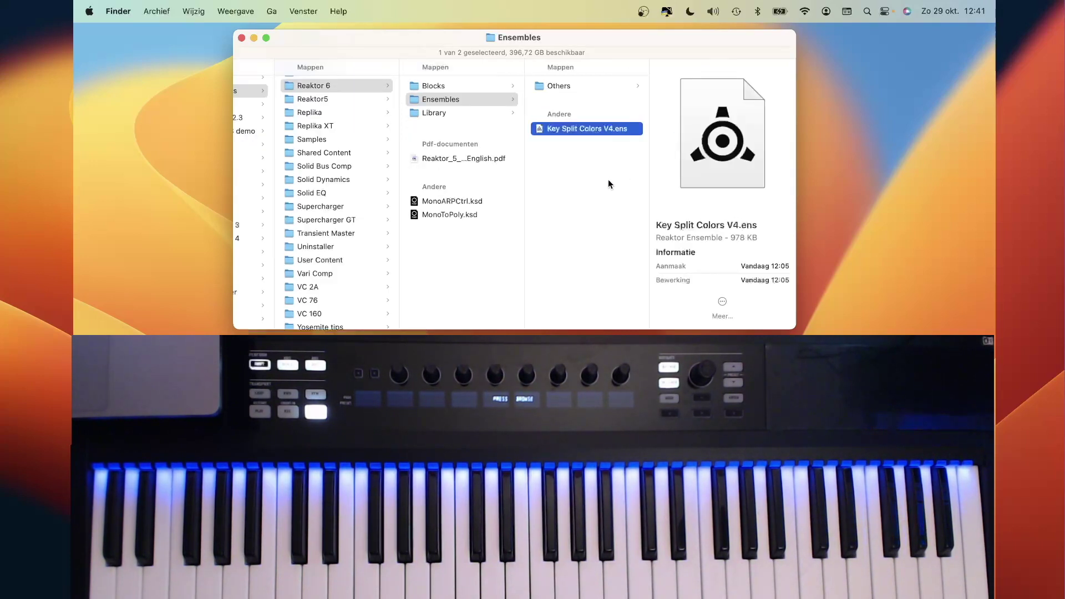
left_click(201, 197)
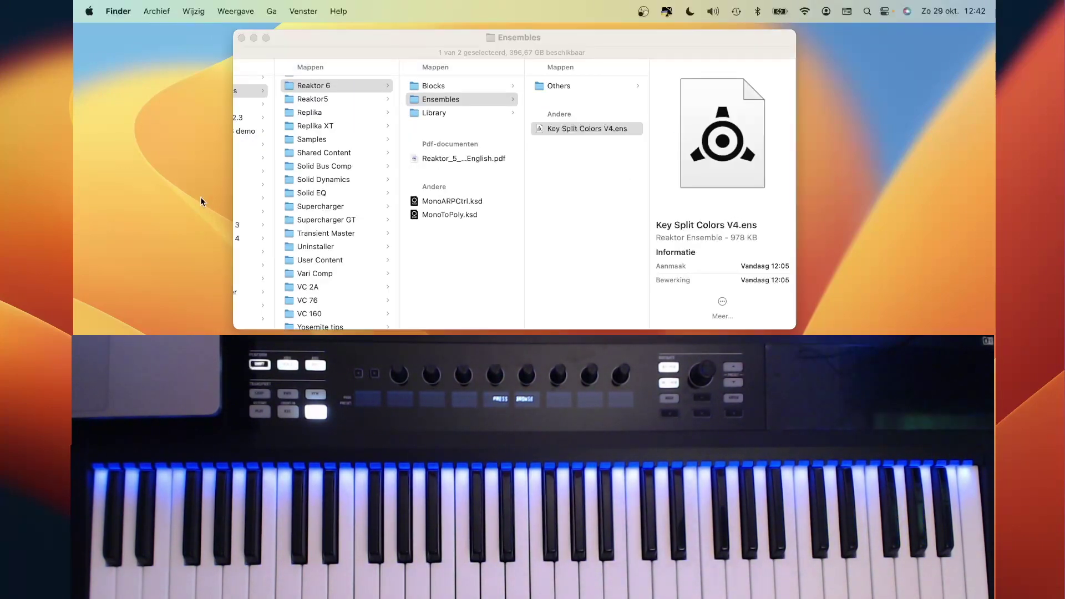
left_click(253, 38)
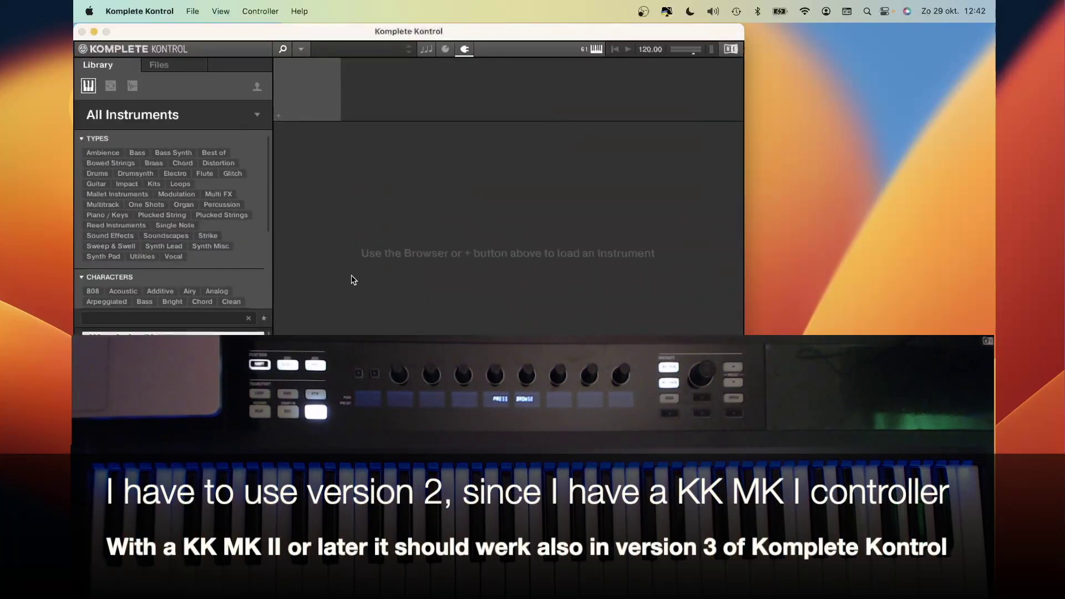
Load Reaktor (VST3, Native Instruments) as the Komplete Kontrol instrument.
left_click(302, 50)
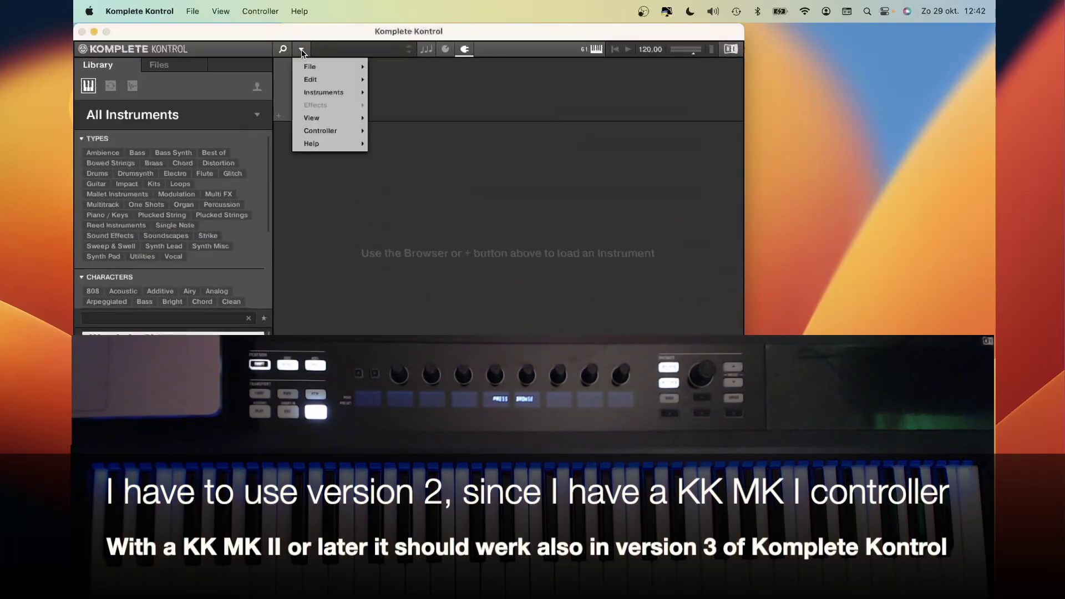
mouse_move(315, 95)
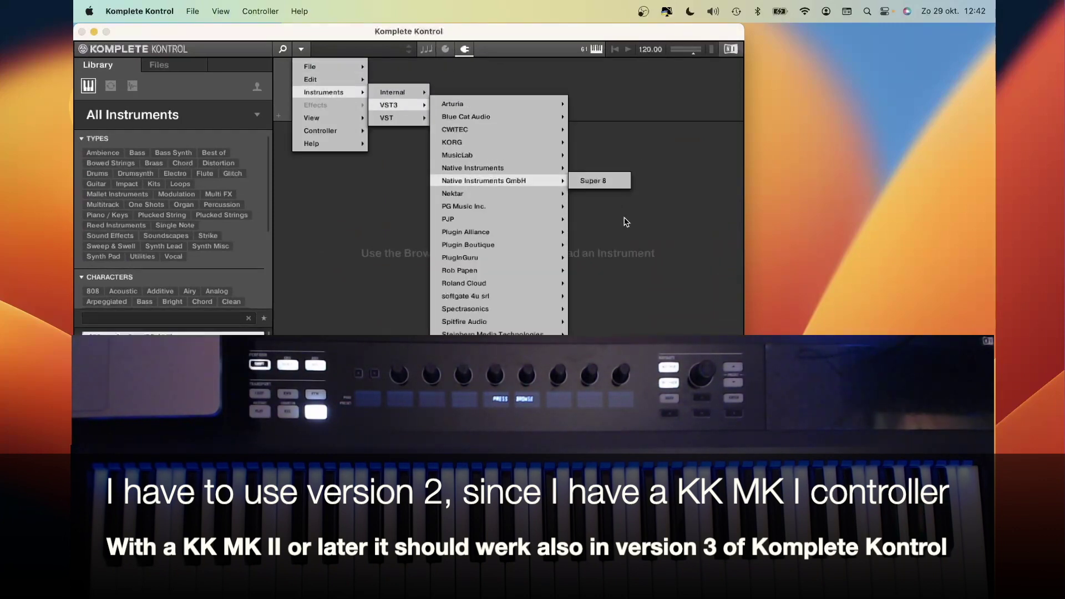
left_click(591, 179)
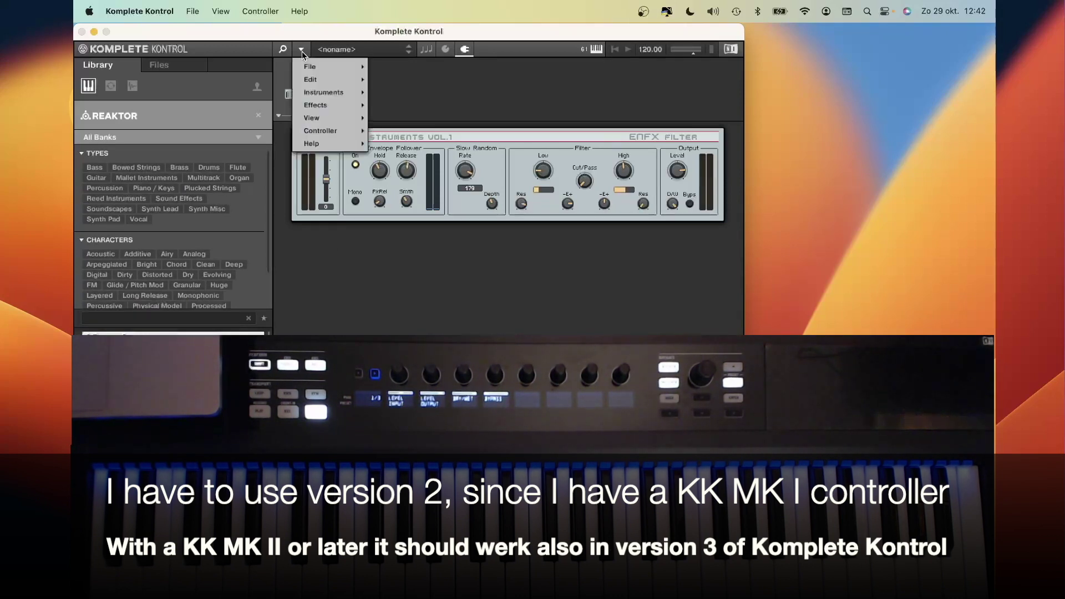
Load the Key Split Colors V4 ensemble from the user library in Reaktor's edit view, accepting the save prompt.
mouse_move(313, 118)
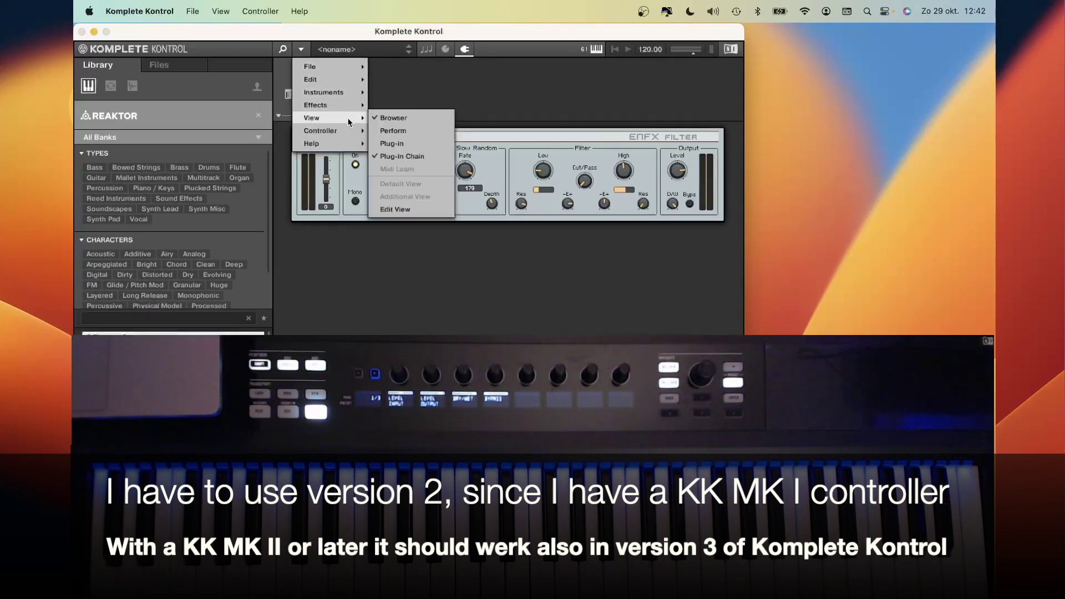
left_click(397, 209)
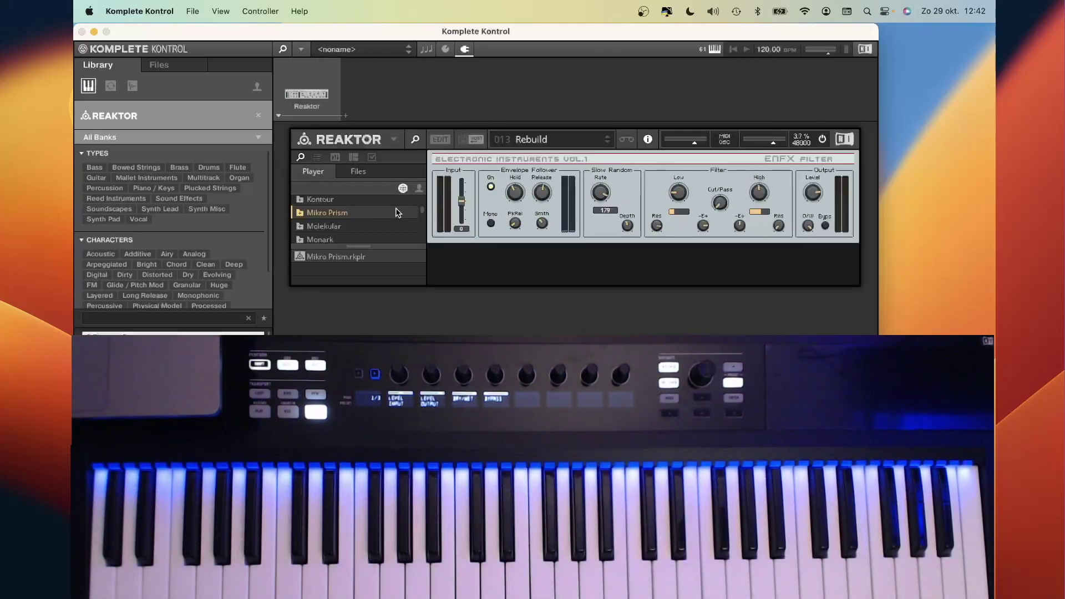
left_click(419, 190)
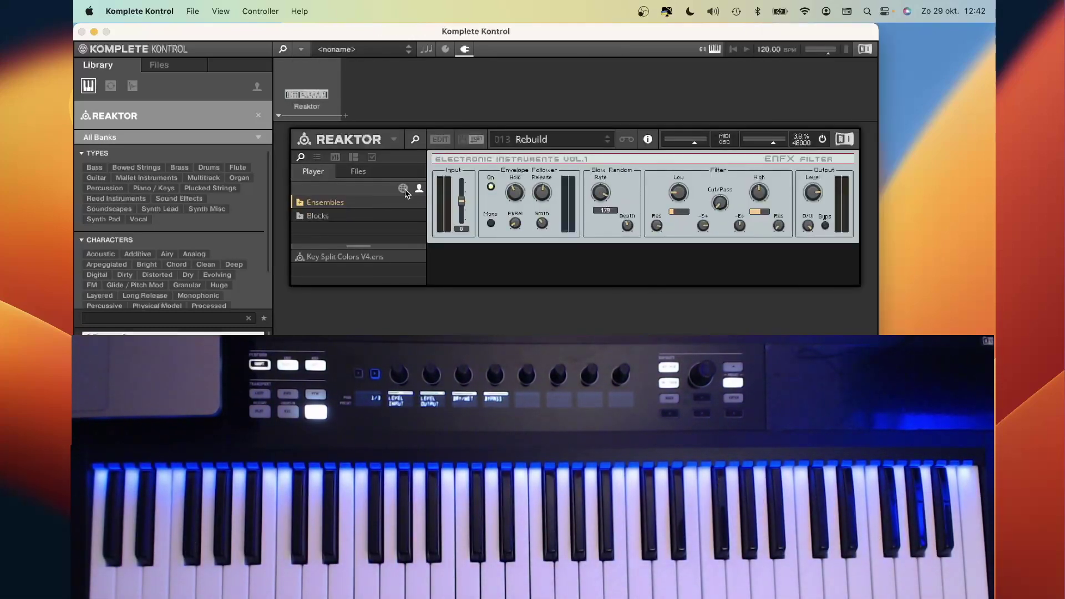
left_click(344, 257)
double_click(345, 257)
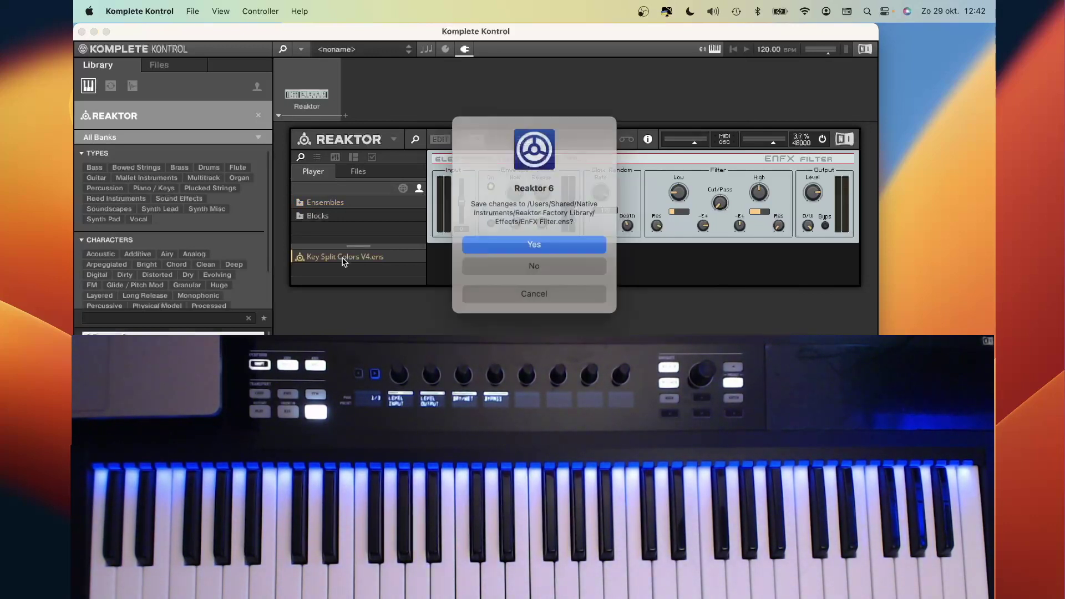
left_click(532, 243)
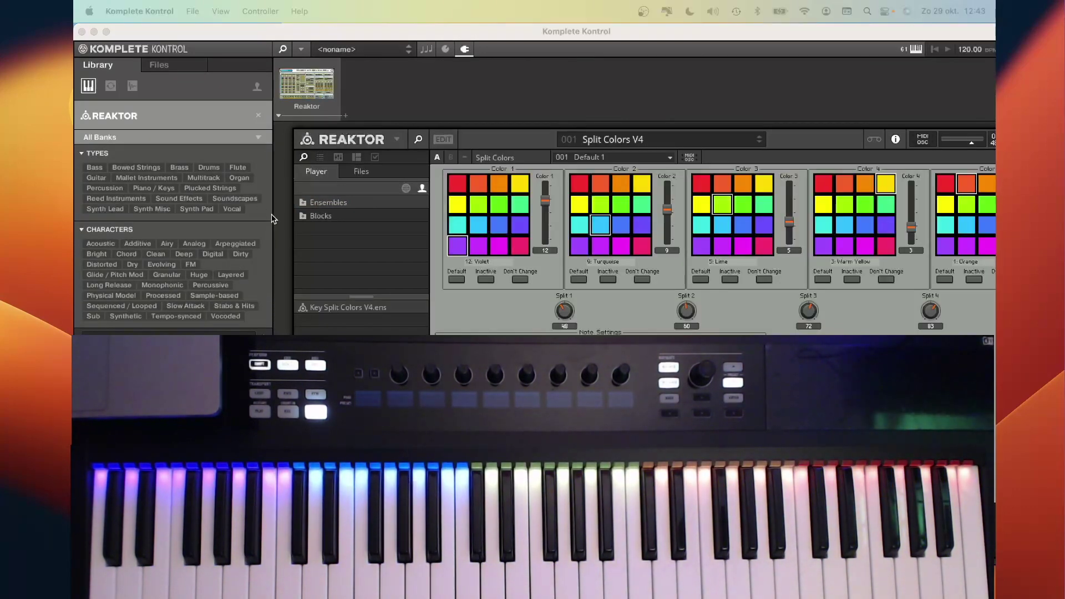
Hide Reaktor's header so only the ensemble panel shows.
left_click(301, 49)
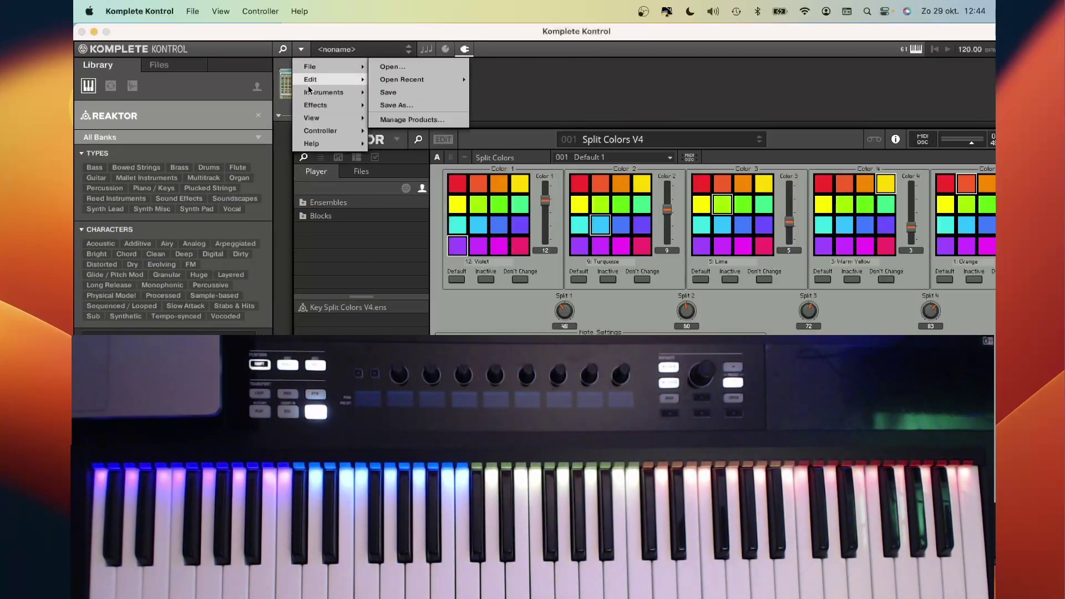
mouse_move(333, 118)
left_click(389, 182)
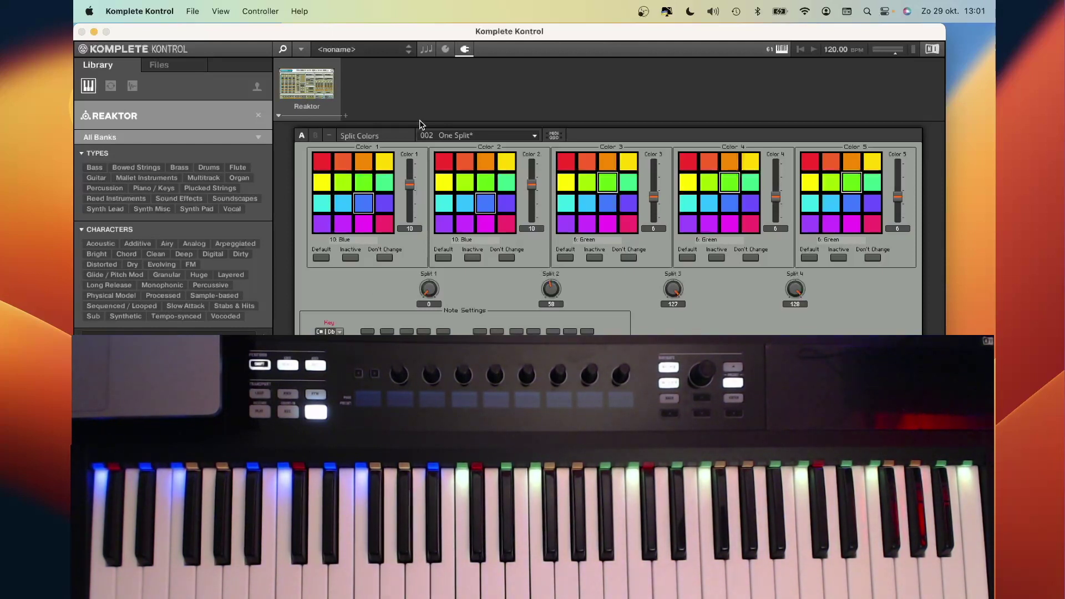
Assign the split parameters to hardware knobs, then start saving as a new preset.
left_click(444, 50)
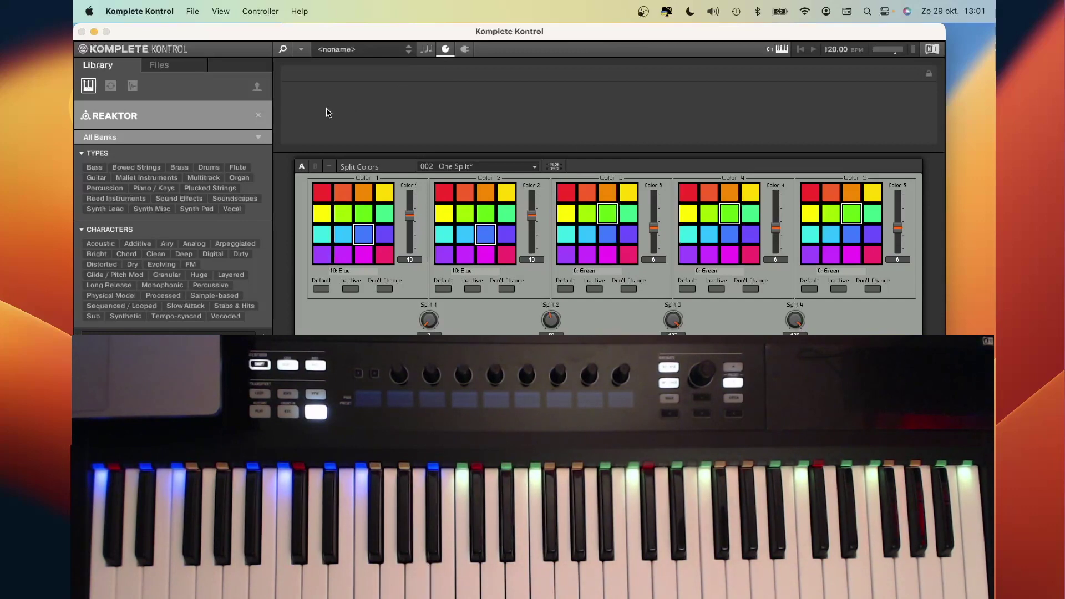
left_click(290, 101)
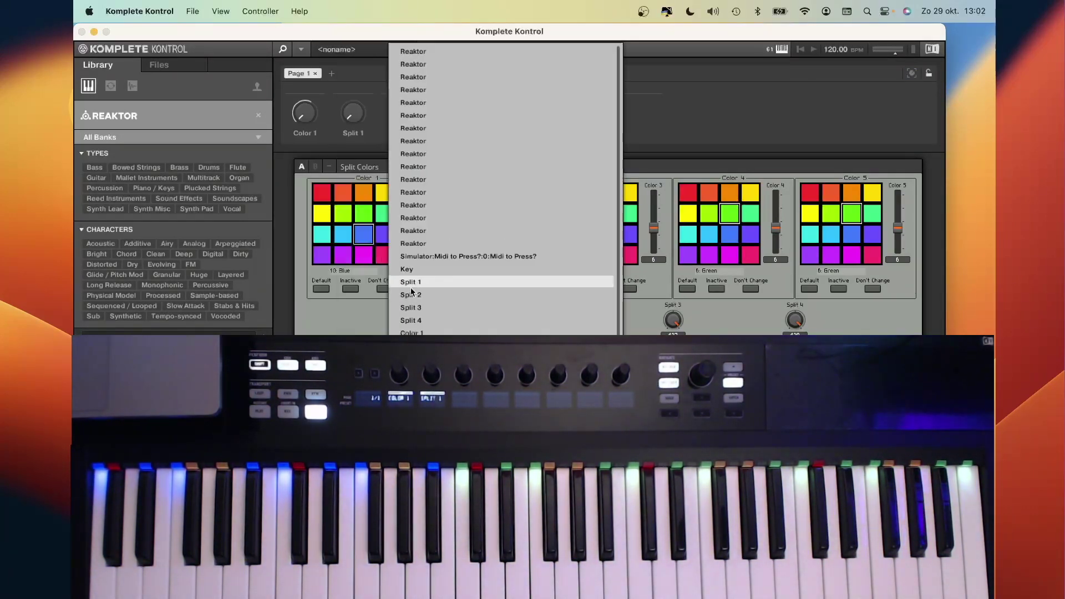
left_click(532, 105)
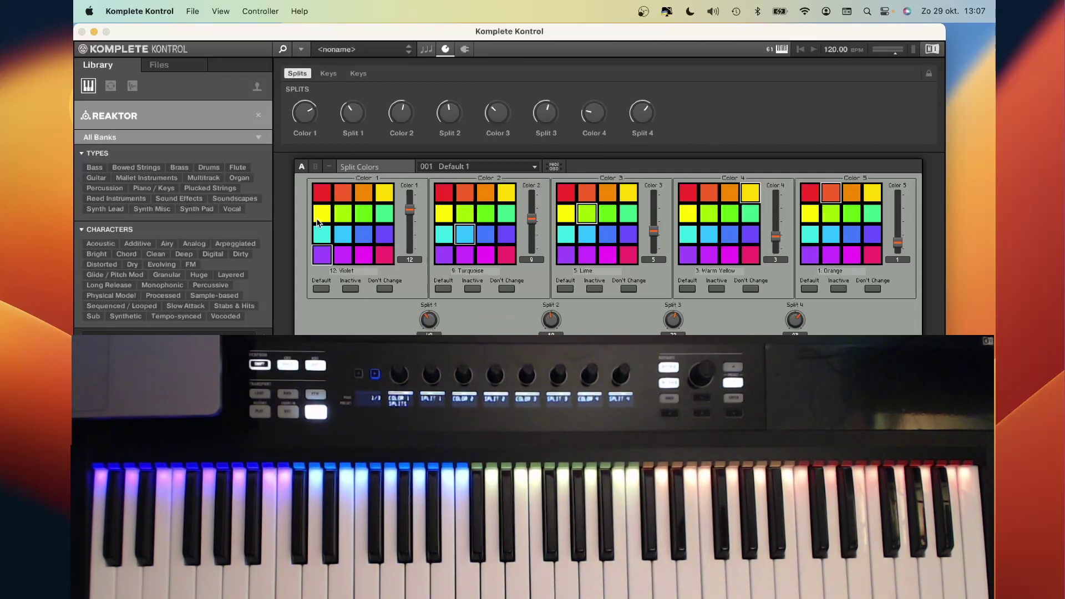
left_click(302, 52)
left_click(328, 70)
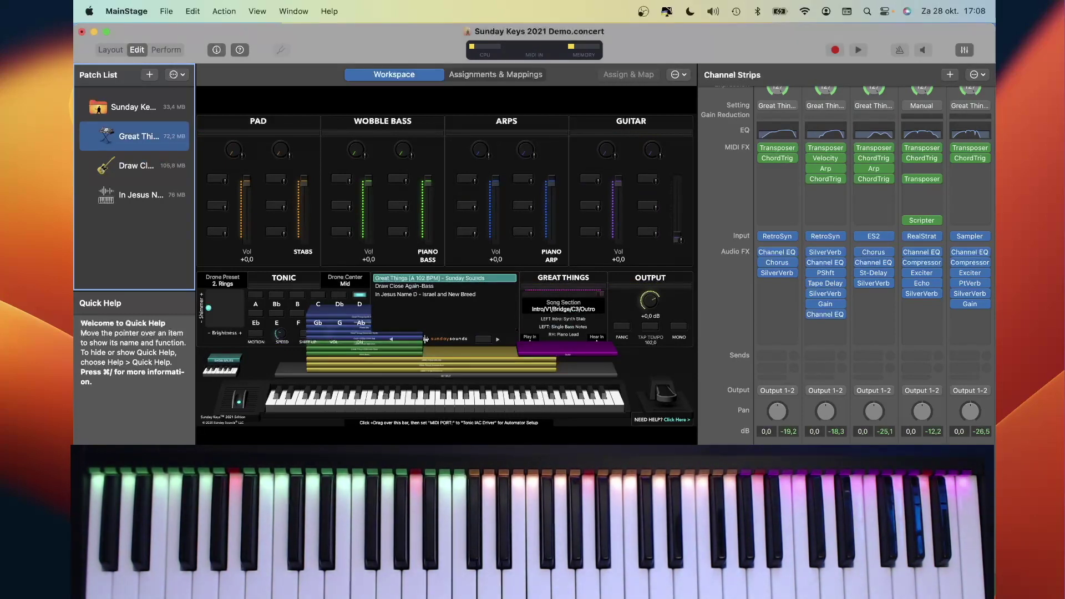
Step through the patches below Great Things to the In Jesus Name D patch.
left_click(143, 168)
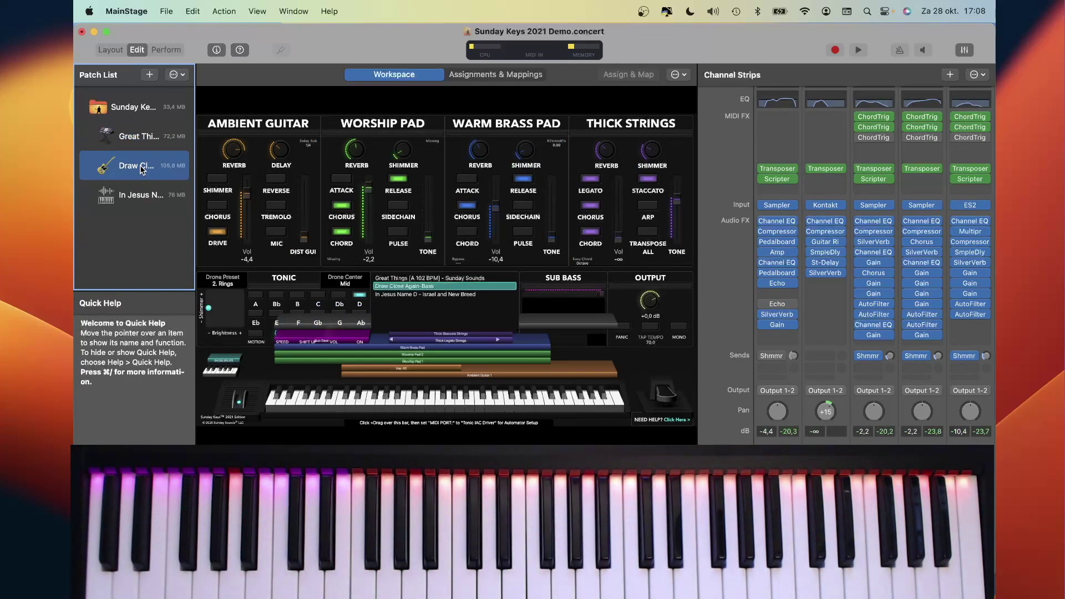
left_click(137, 198)
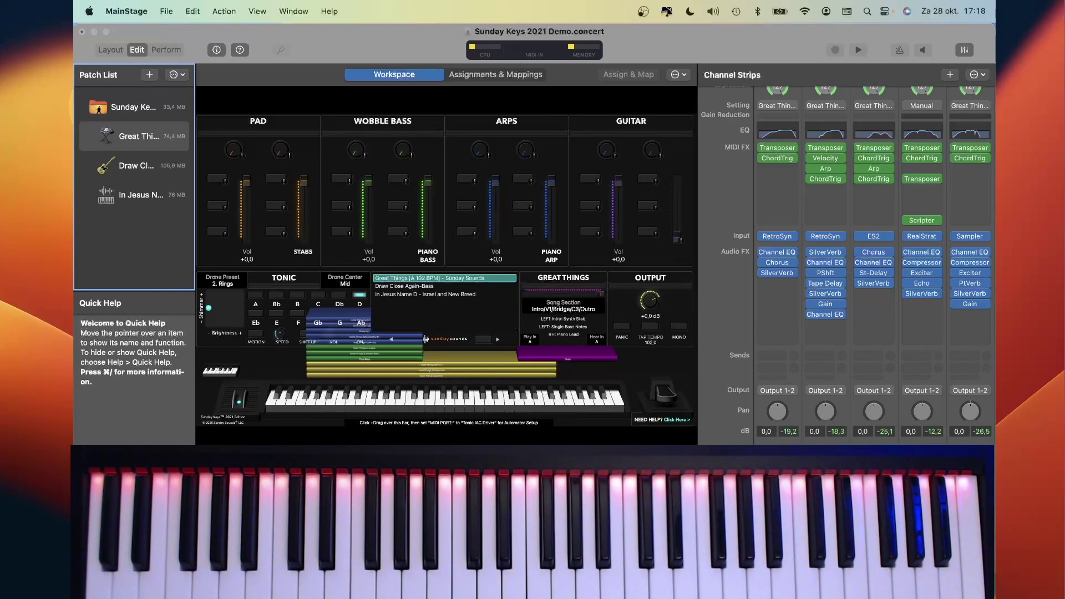
Add a Software Instrument strip to Great Things running Komplete Kontrol in stereo.
left_click(777, 328)
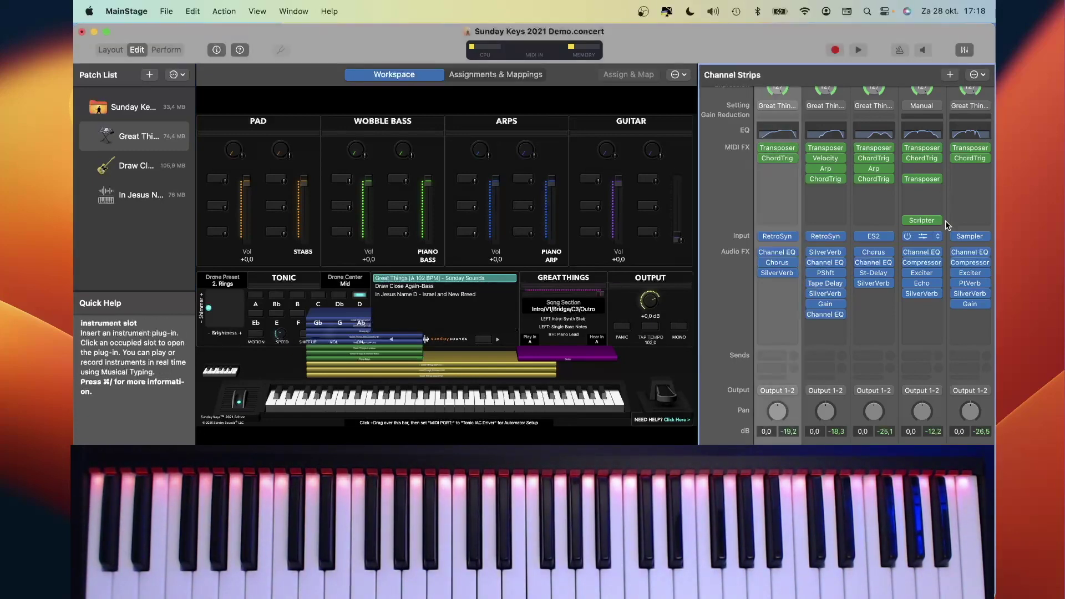
left_click(949, 76)
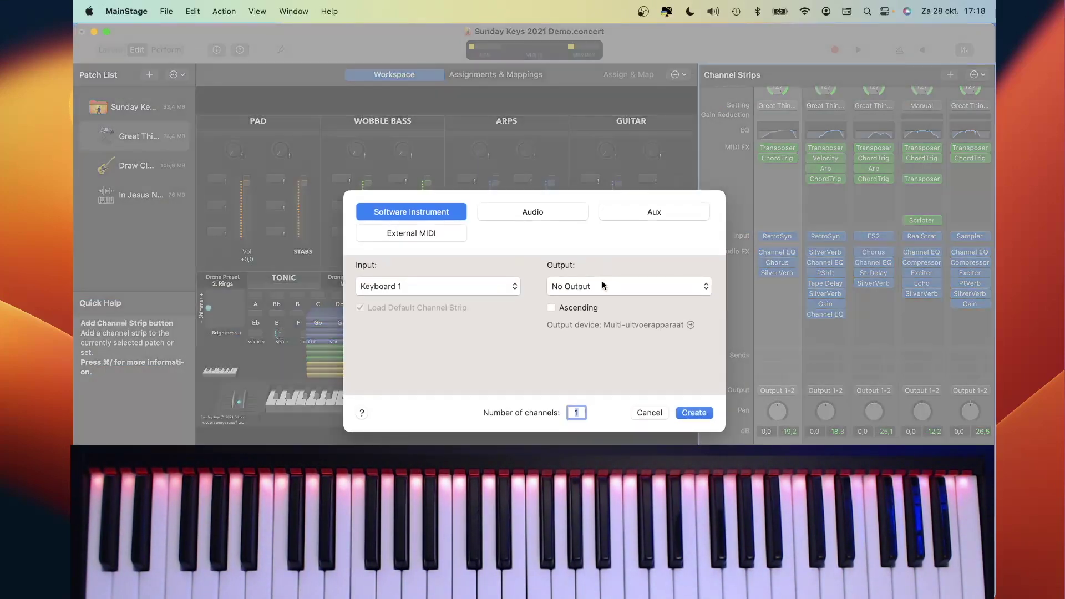
left_click(693, 413)
left_click(836, 240)
mouse_move(843, 273)
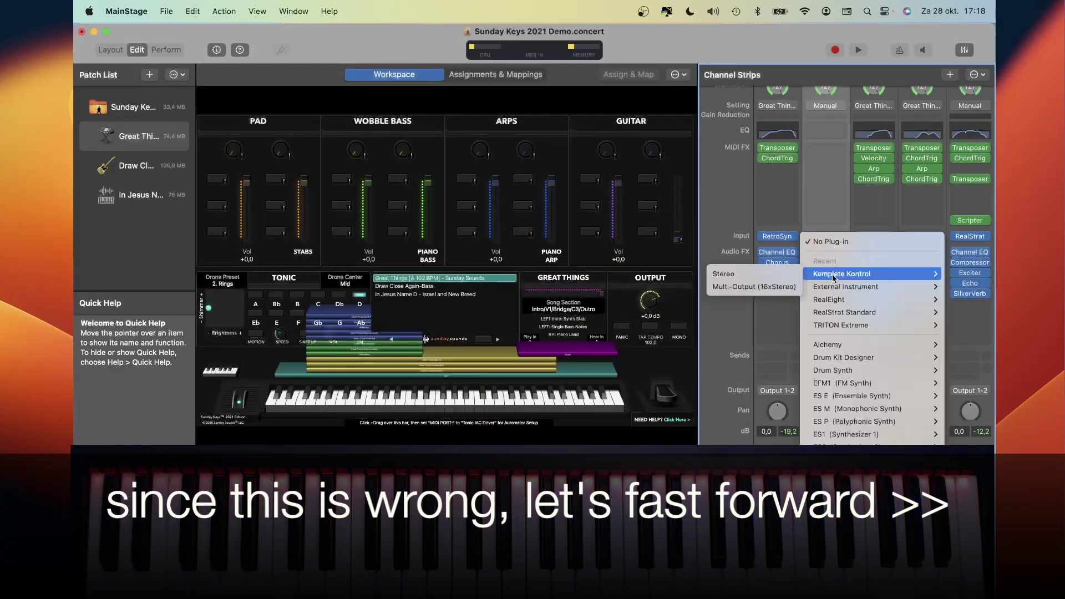
left_click(779, 274)
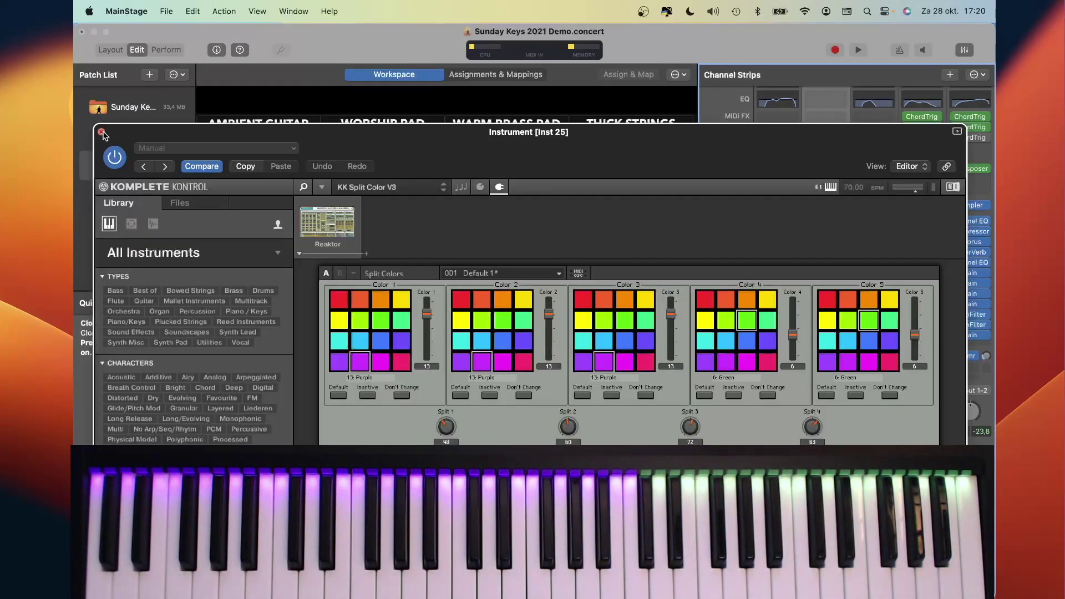
Close the Komplete Kontrol window and review the Draw Close and Great Things patch strips.
left_click(102, 132)
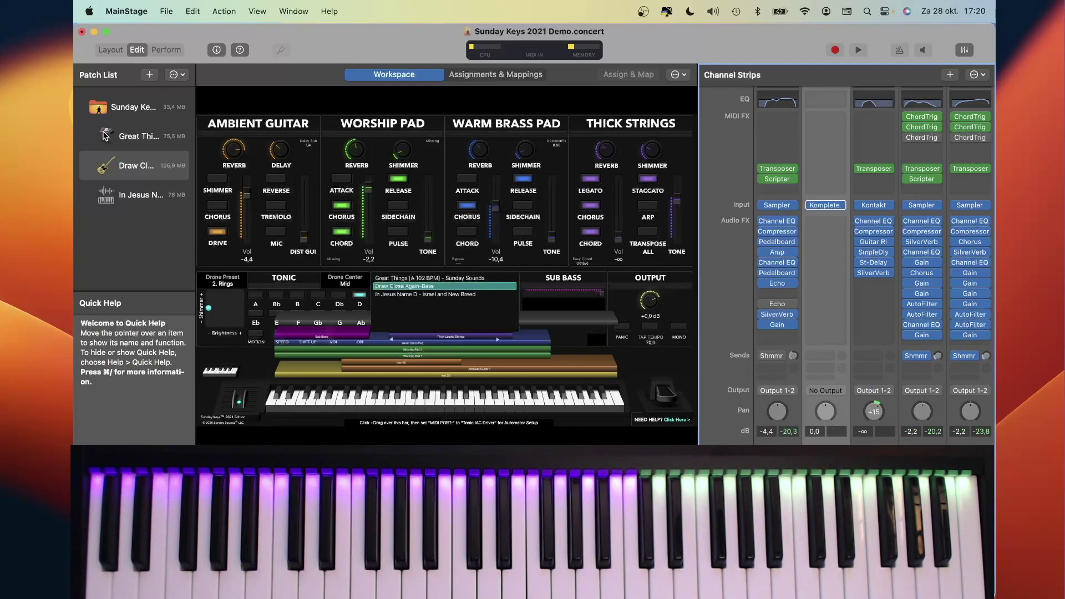
left_click(145, 167)
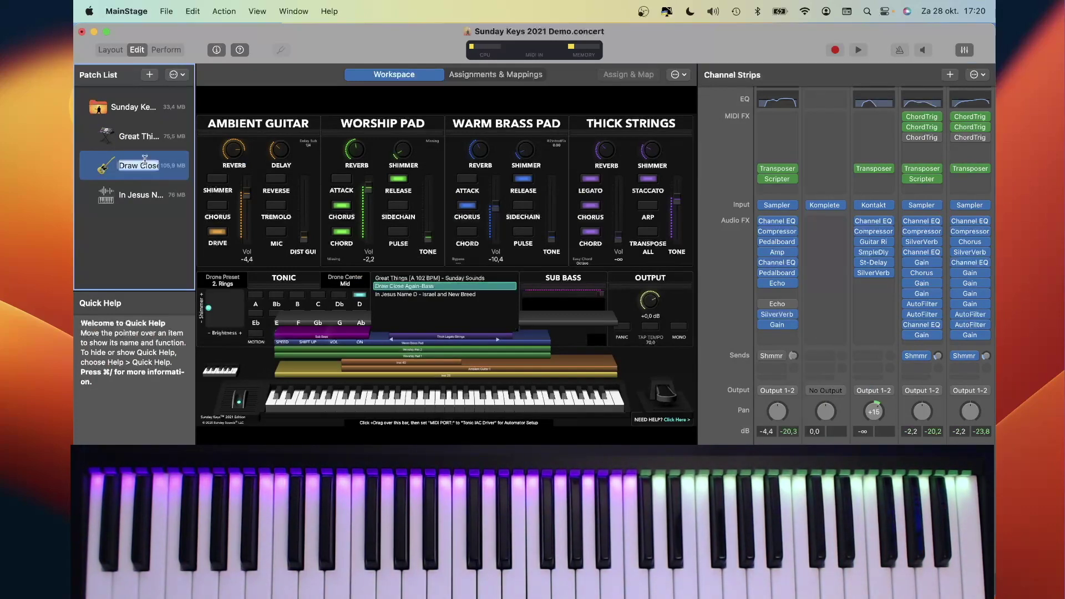
left_click(146, 142)
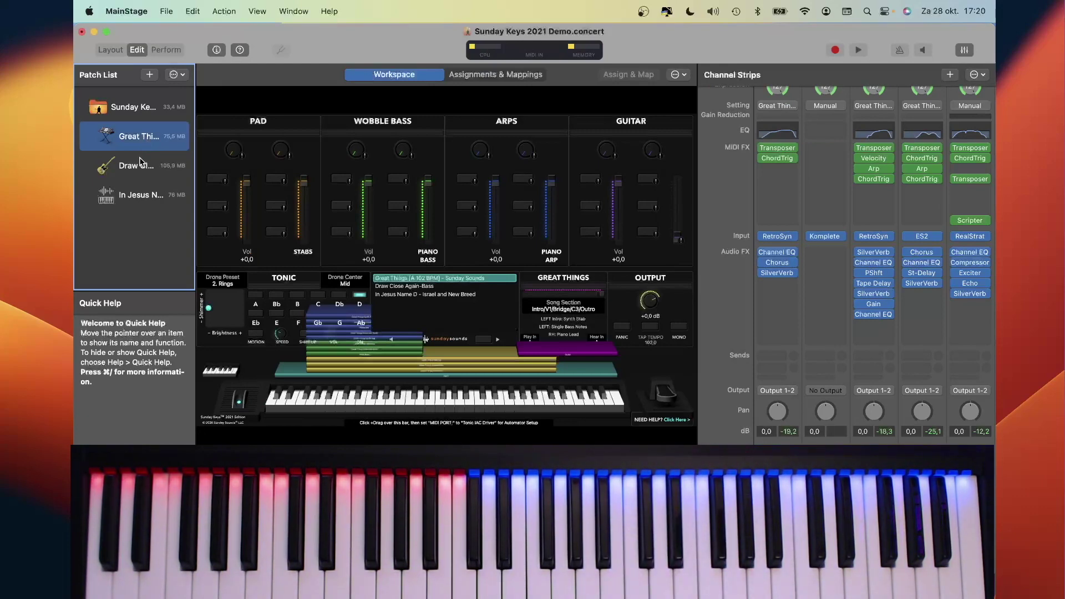
left_click(138, 162)
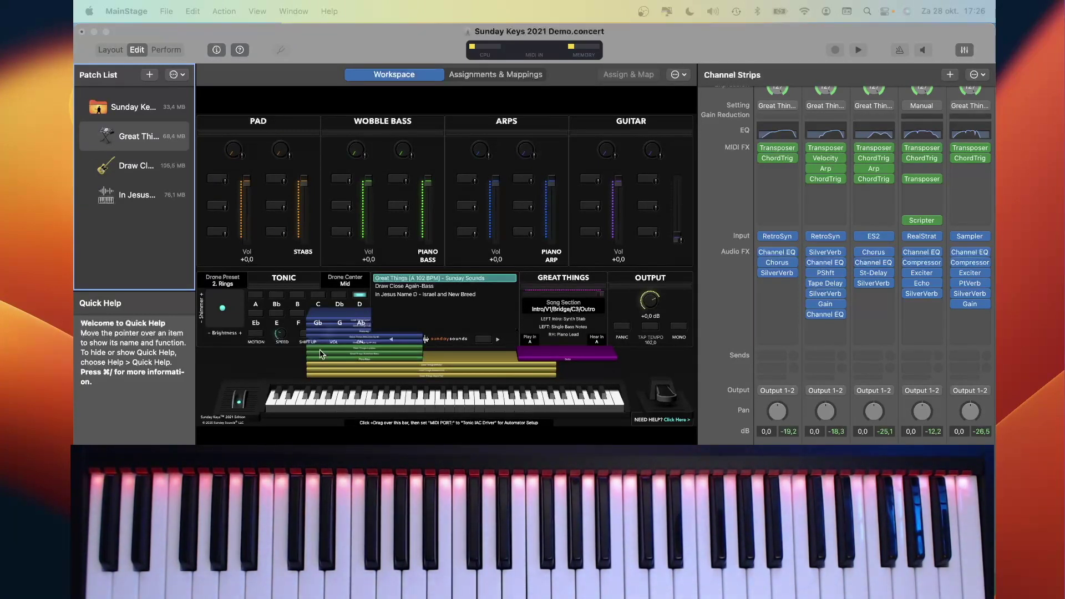
Select the concert's top level and create a concert instrument strip, Inst 1.
left_click(144, 115)
left_click(145, 114)
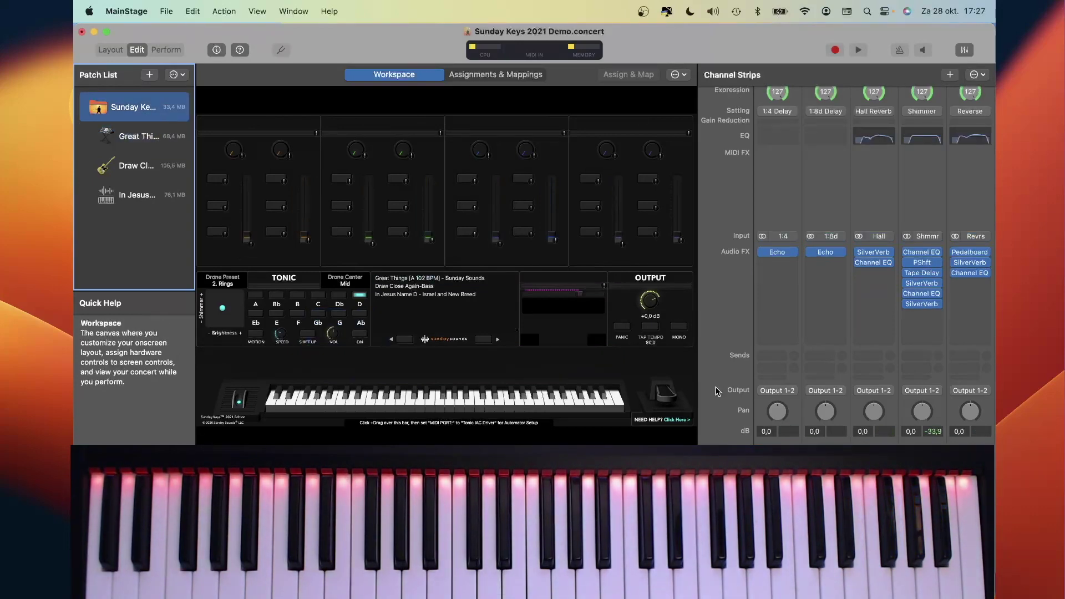
left_click(950, 74)
left_click(542, 292)
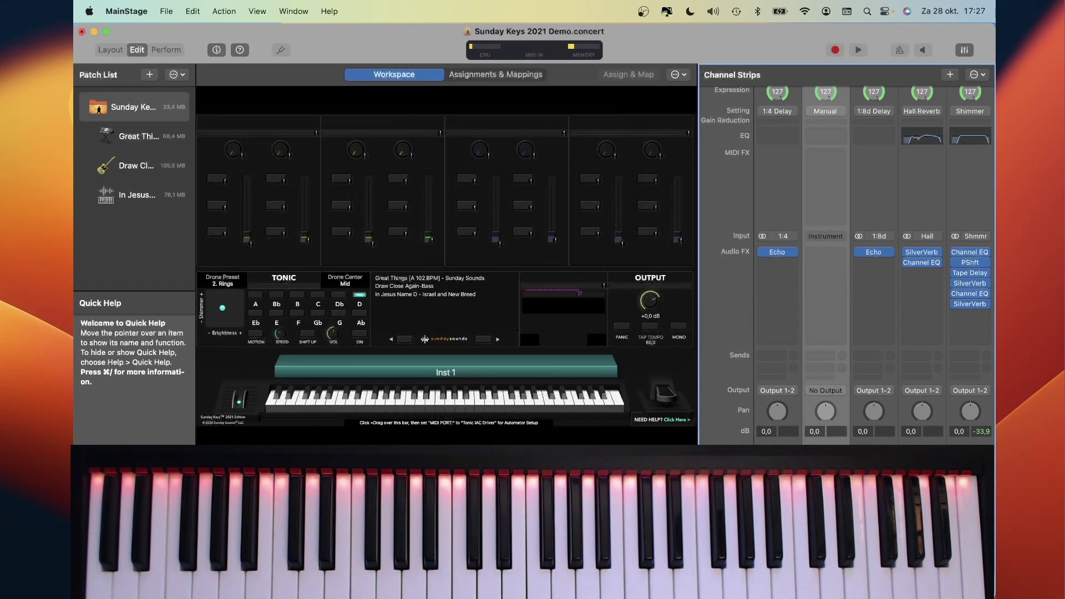
Load Komplete Kontrol in stereo on Inst 1 and move the strip to first position.
left_click(830, 239)
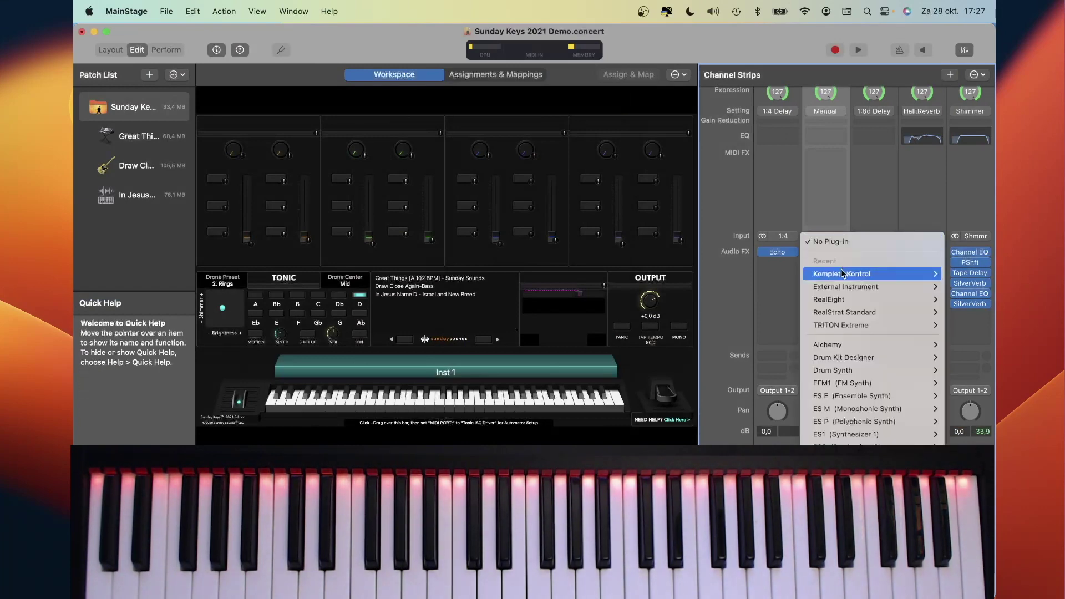
mouse_move(838, 279)
left_click(723, 273)
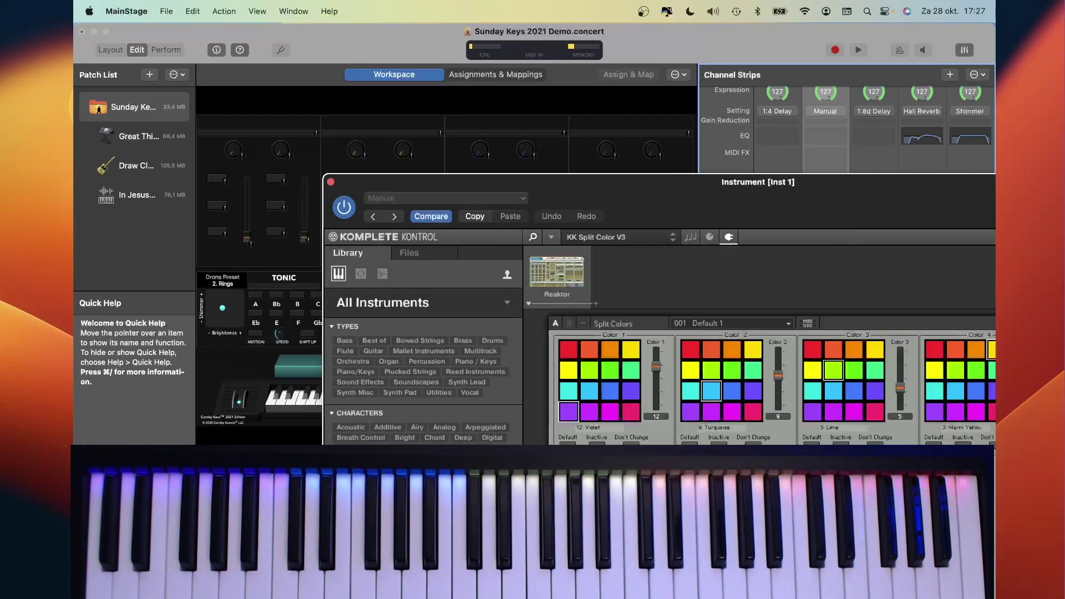
left_click(331, 182)
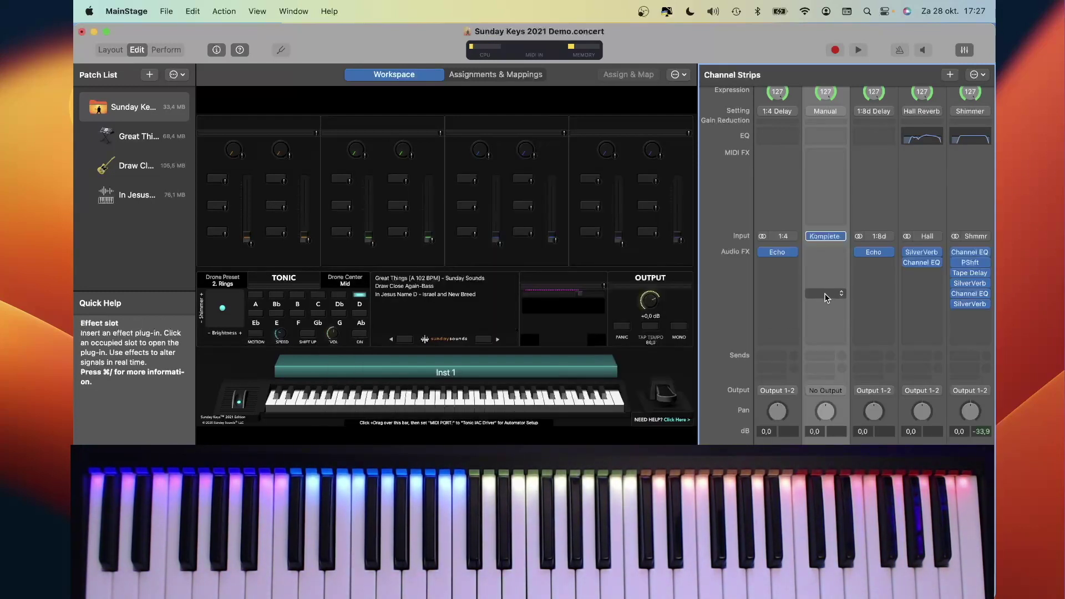
left_click_drag(825, 294, 779, 294)
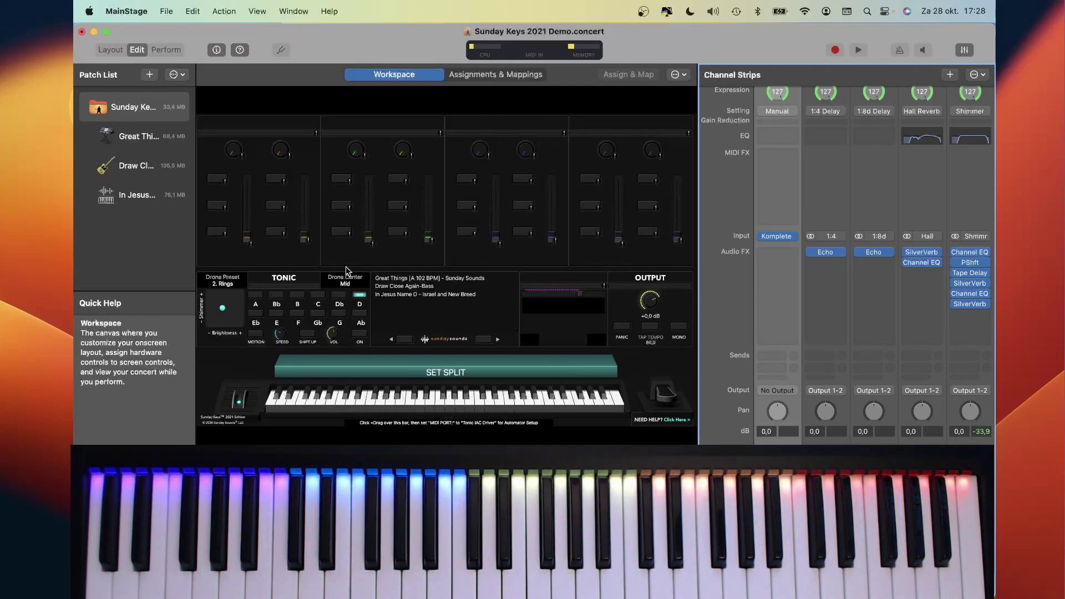
Return to the Great Things patch and search Spotlight for the audio setup app.
left_click(147, 142)
left_click(139, 136)
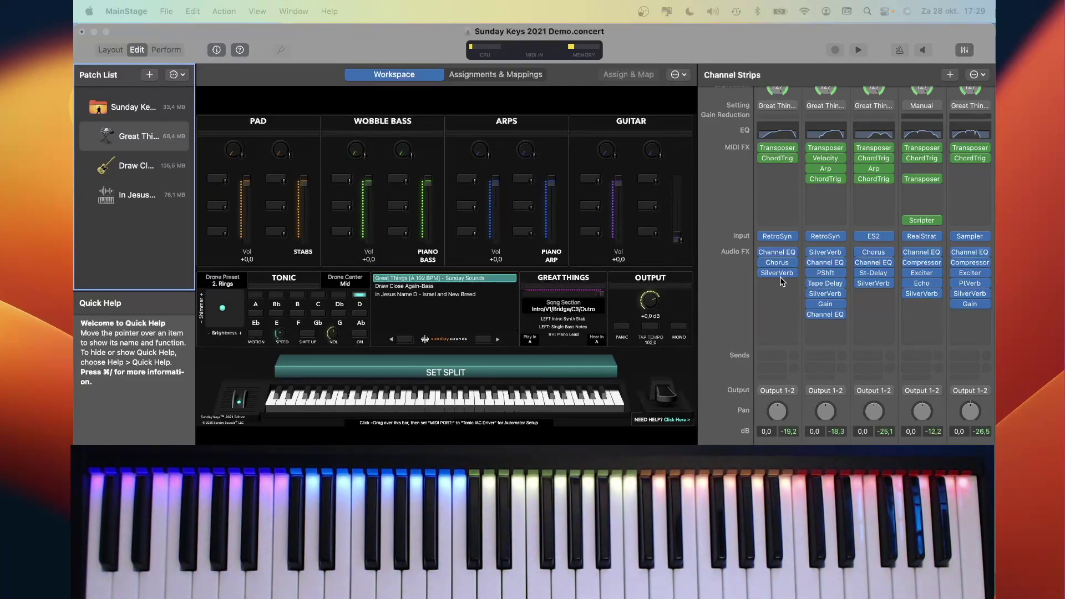
left_click(867, 12)
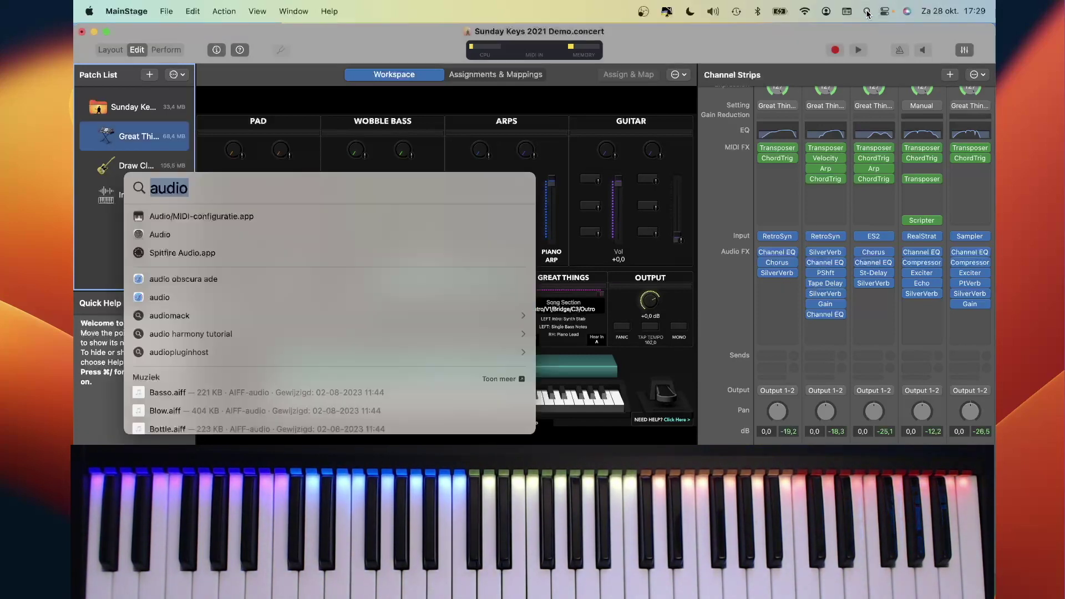
Set the IAC Driver online in Audio/MIDI-configuratie and confirm its Bus 1 port.
left_click(234, 217)
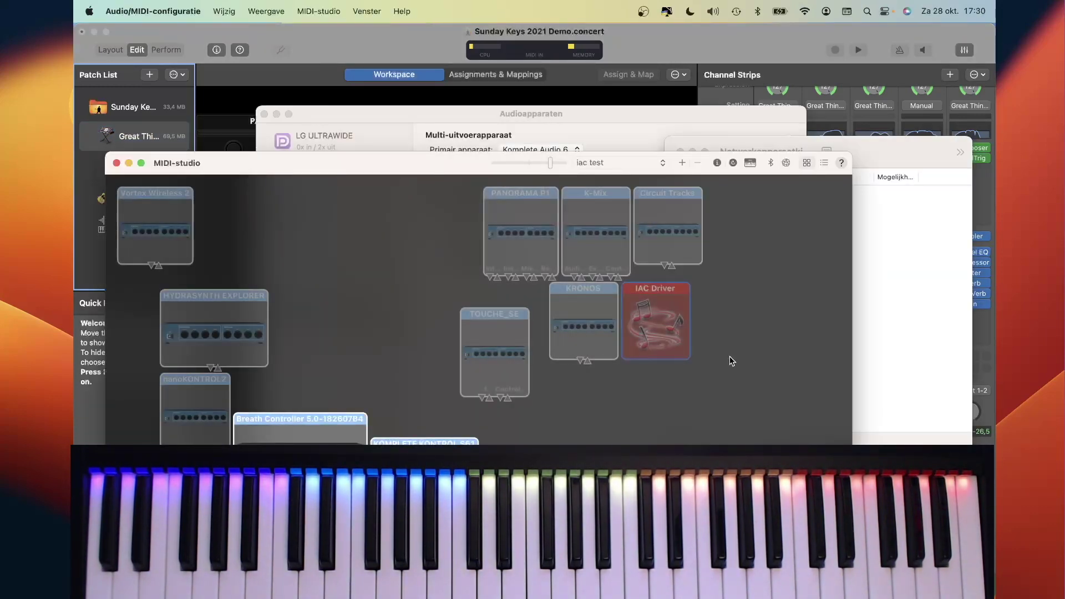
double_click(664, 324)
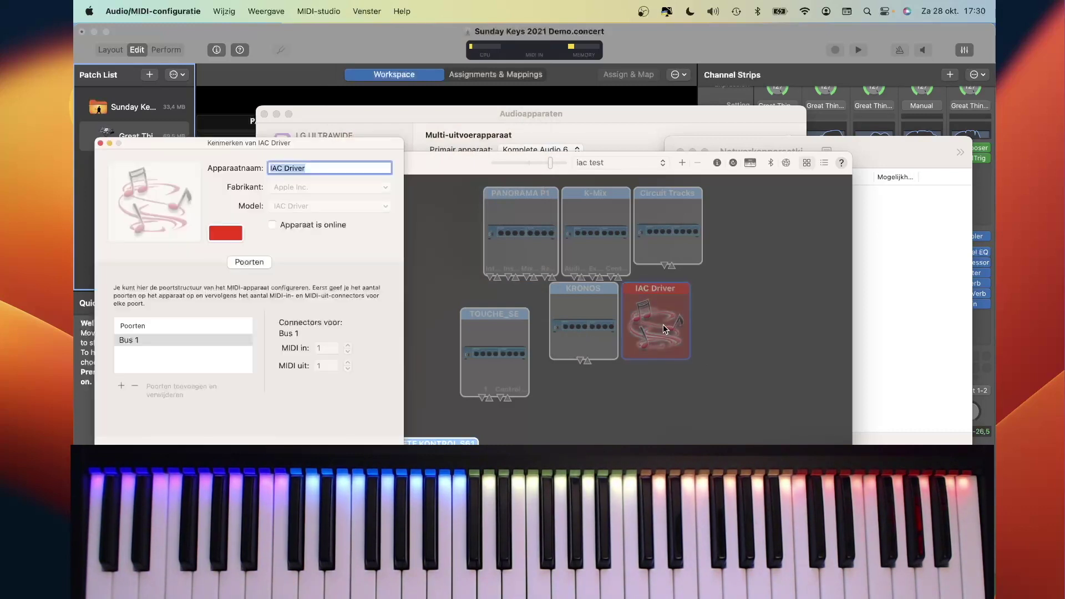
left_click(272, 225)
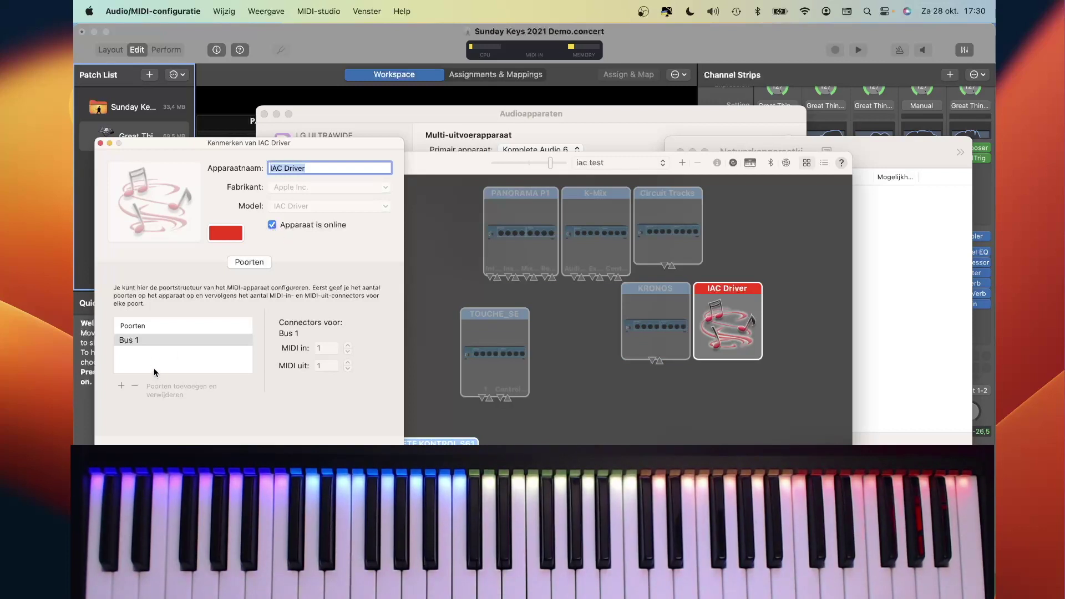
left_click(129, 343)
key("Return")
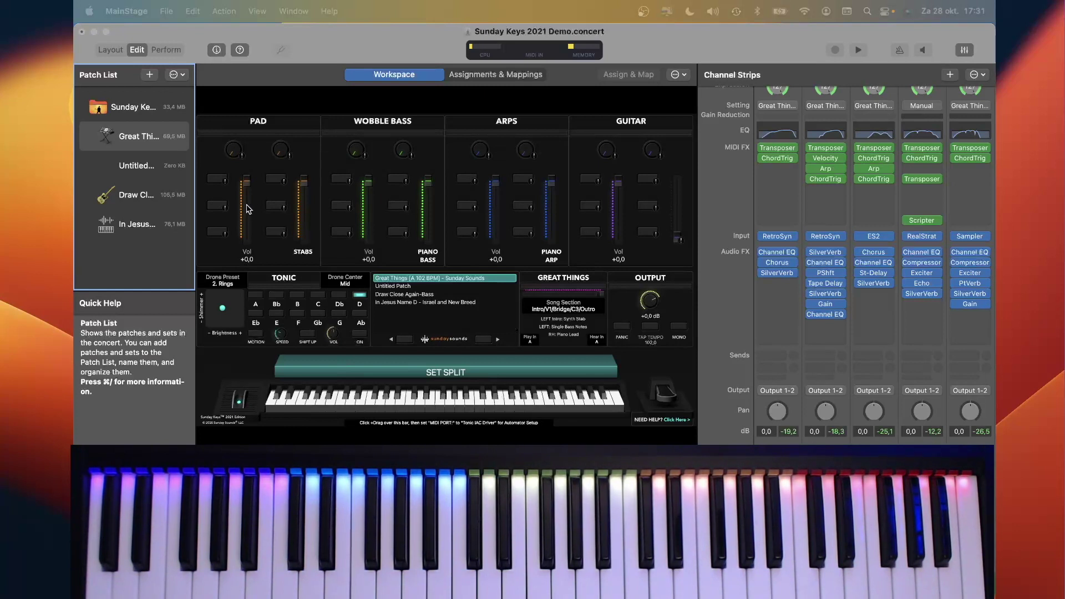
In Layout mode, add a second keyboard control and shrink it to 13 keys.
left_click(119, 113)
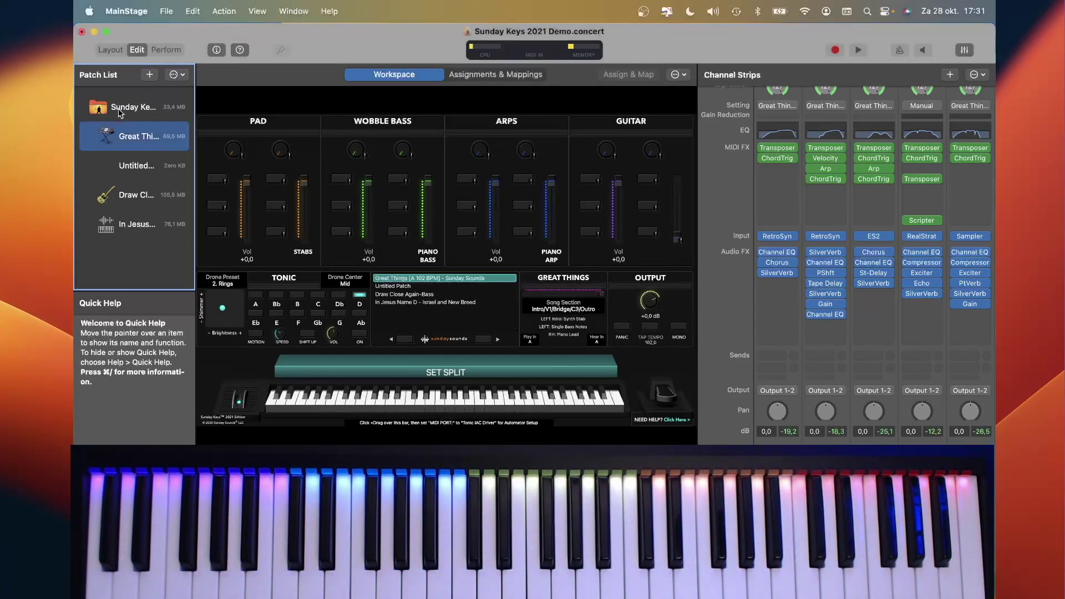
left_click(108, 51)
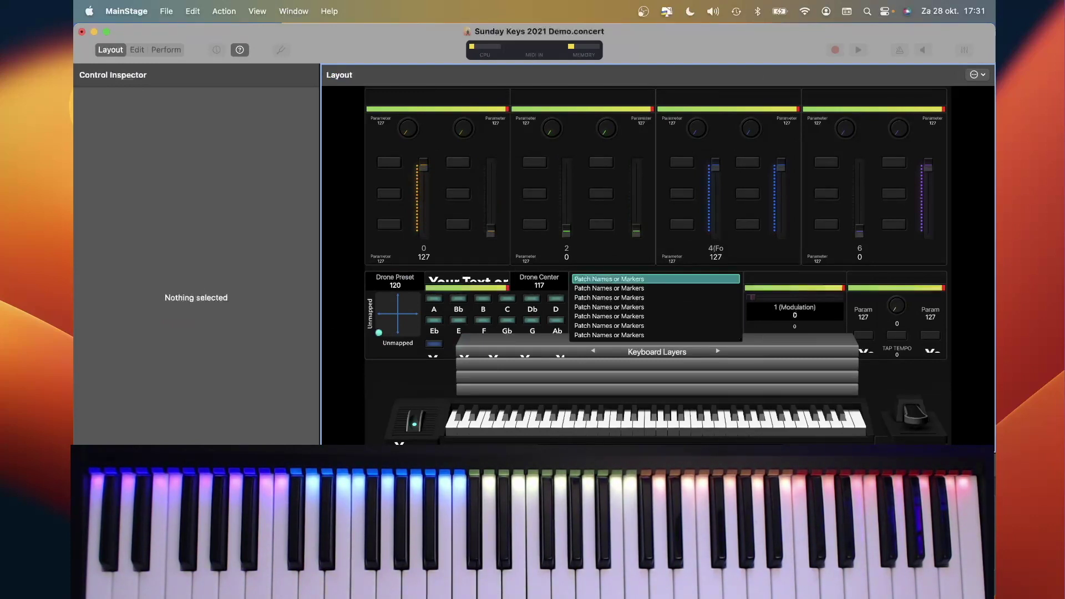
key("super+v")
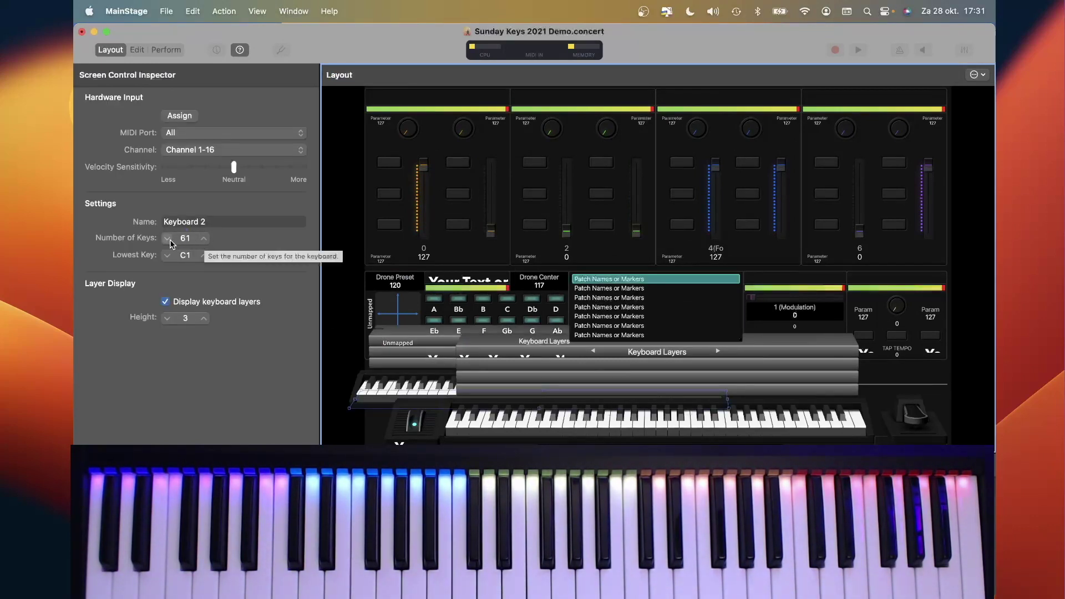
left_click_drag(170, 244, 185, 351)
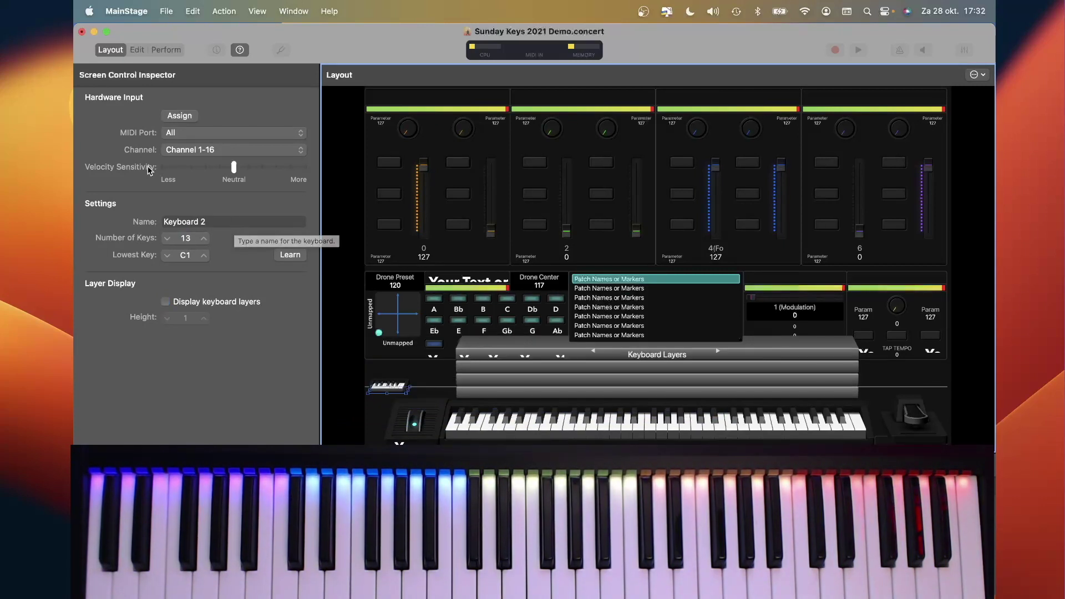
Set the new keyboard control's MIDI Port to Bus 1 IAC Driver and return to Edit mode.
left_click(197, 134)
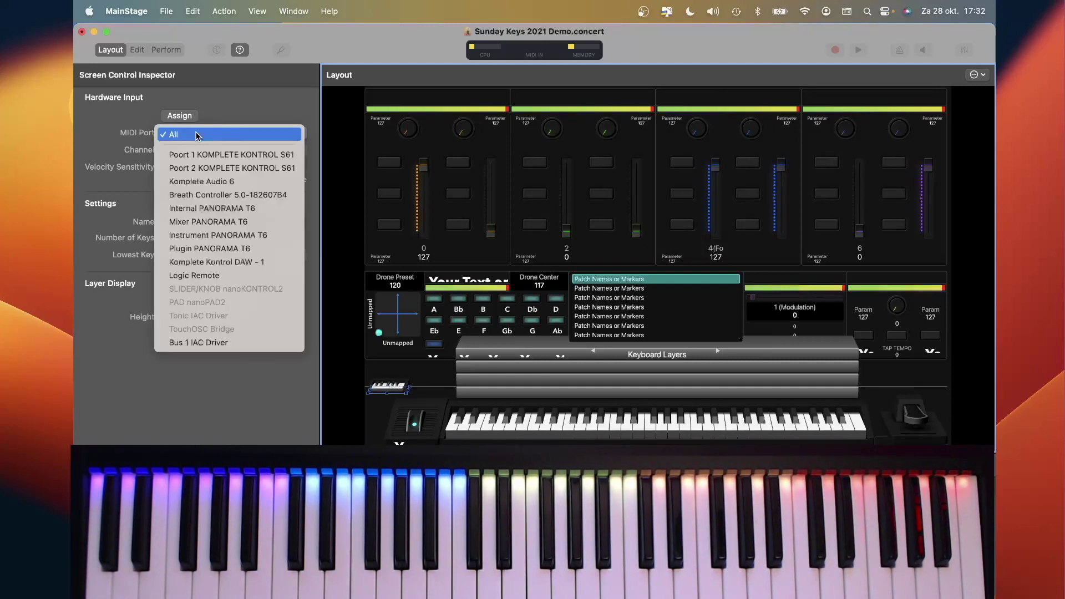
left_click(223, 345)
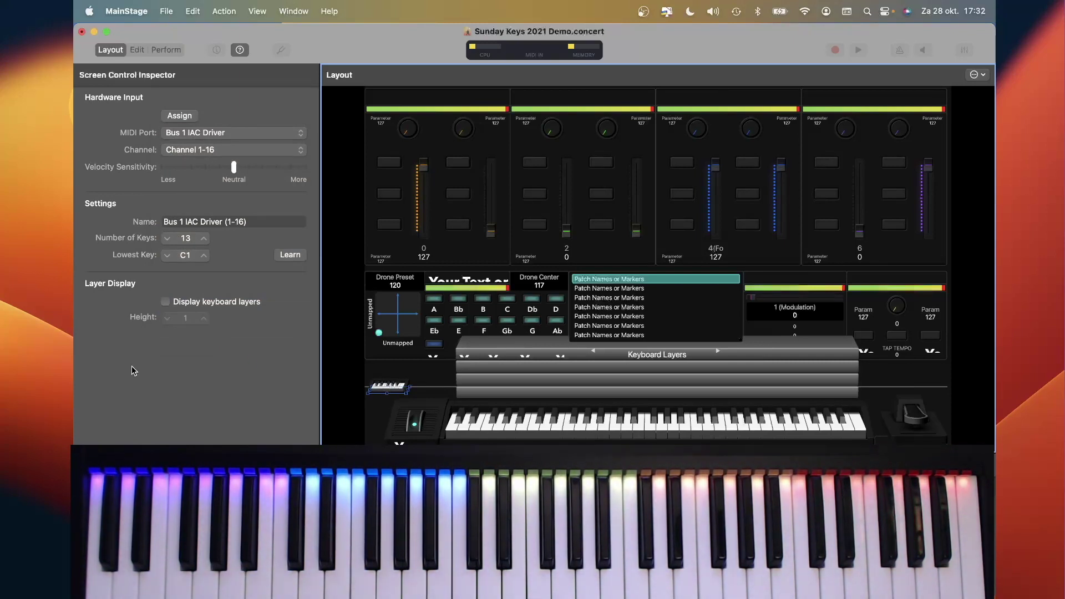
left_click(137, 49)
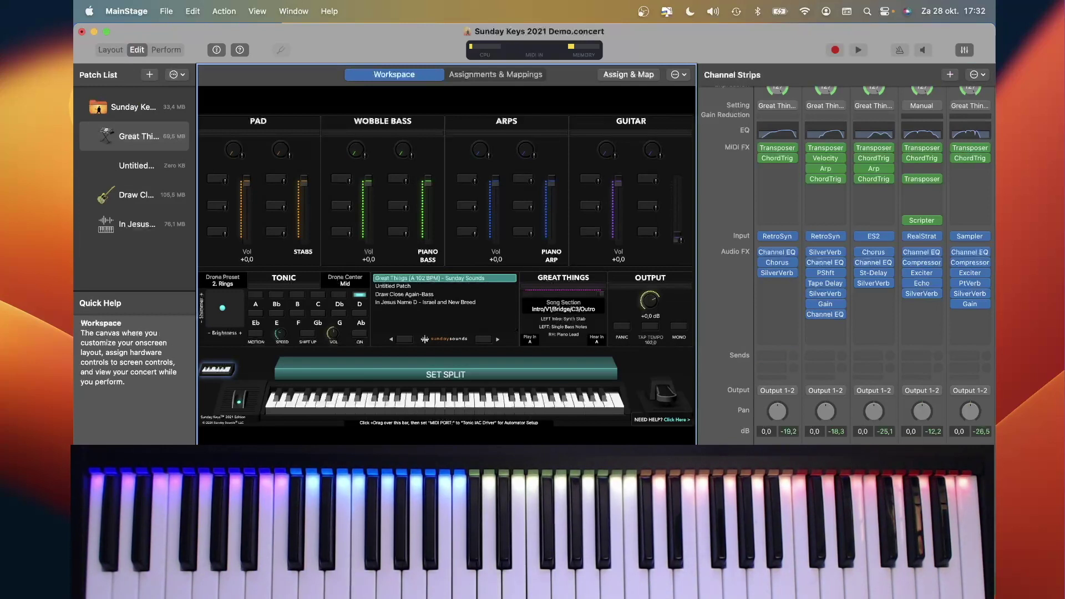
In Sunday Keys 2021 Demo, set the SHOW SPLITS strip's keyboard input to Bus 1 IAC Driver (1-16).
left_click(140, 109)
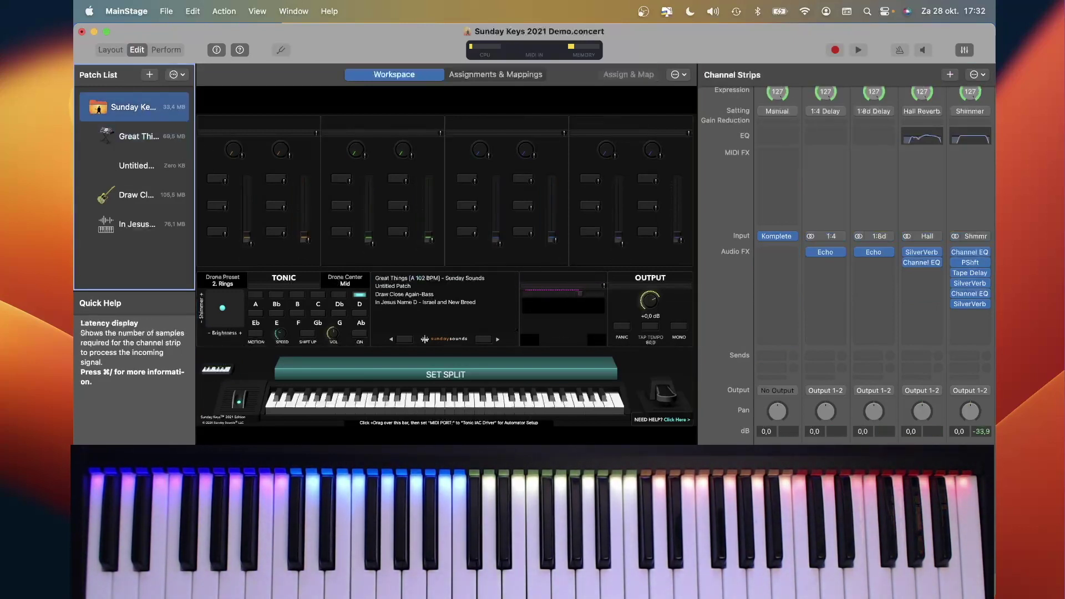
key("Tab")
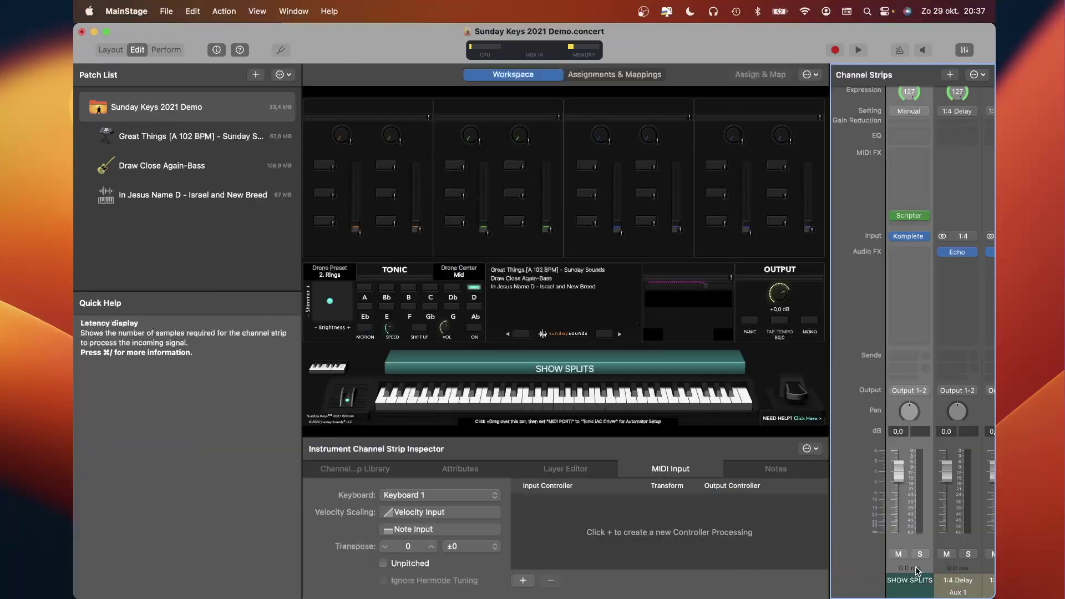
left_click(471, 496)
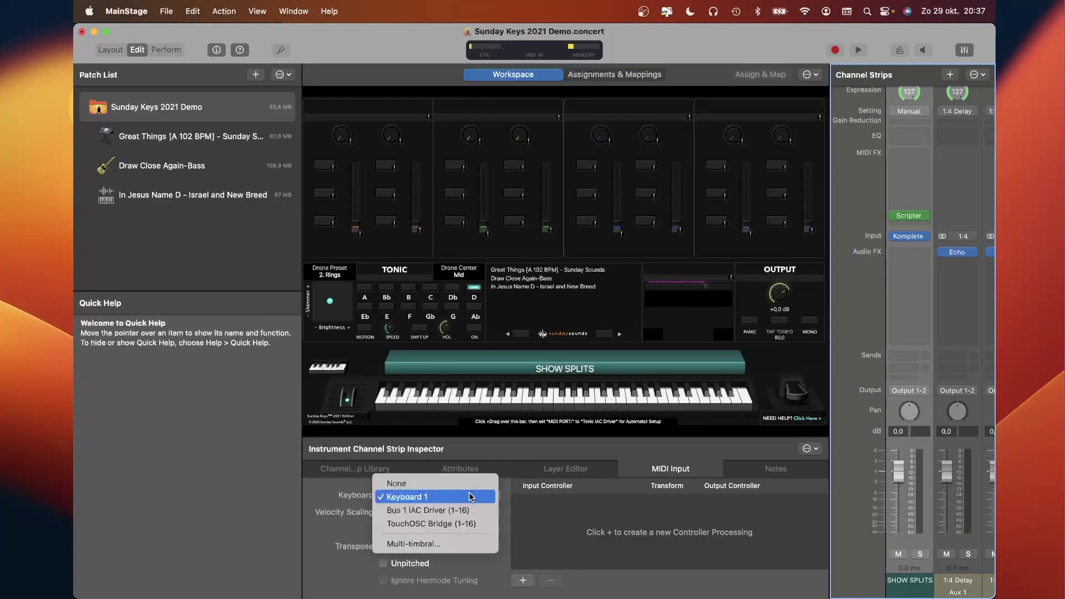
left_click(470, 495)
left_click(470, 495)
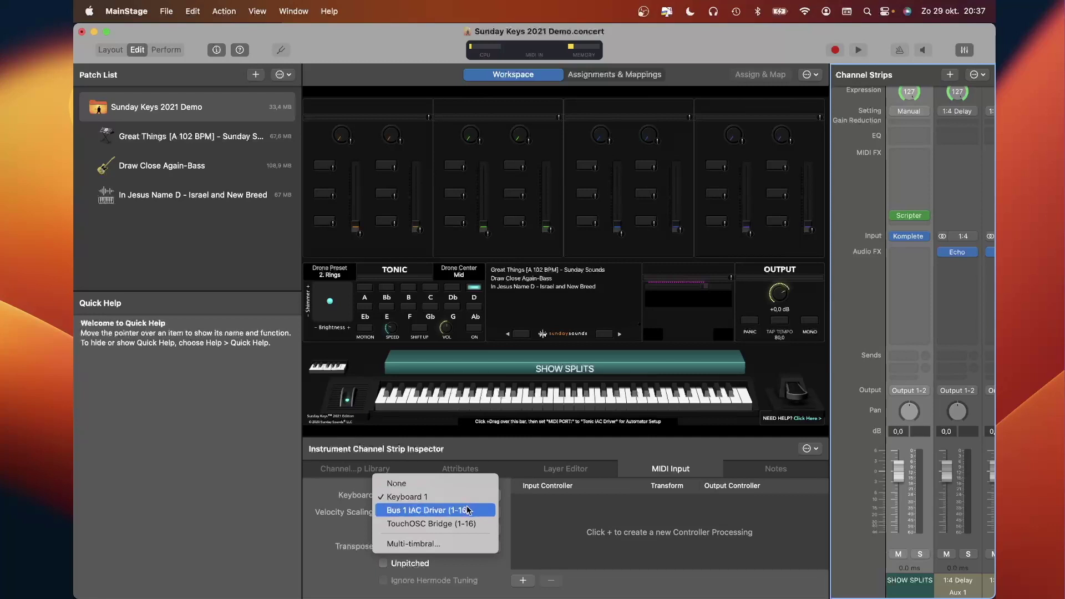
left_click(467, 510)
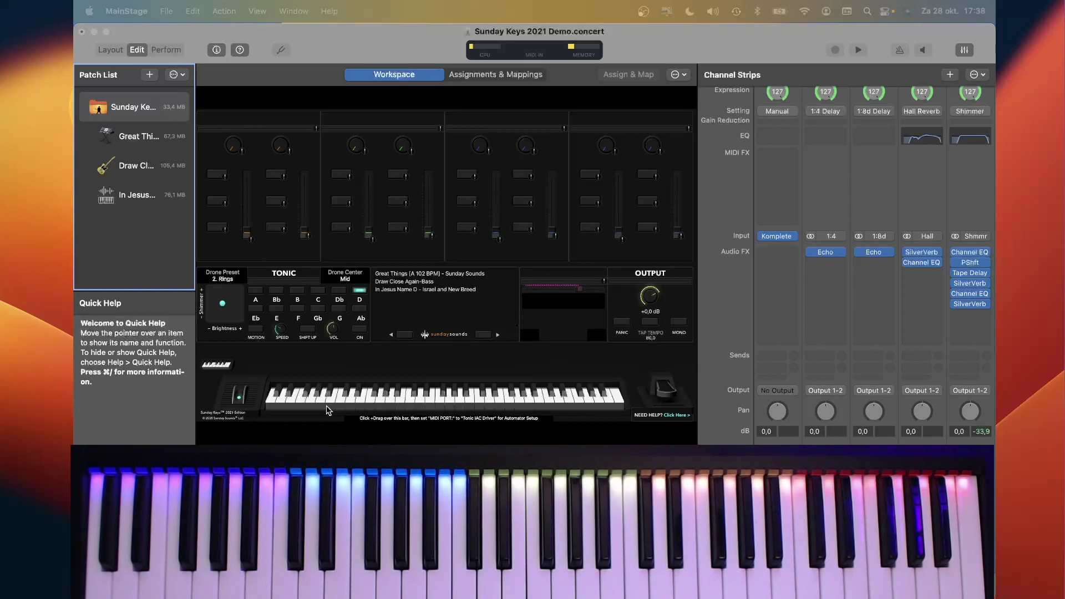
Select the Sunday Keys 2021 Demo concert to view its Concert Settings.
left_click(329, 410)
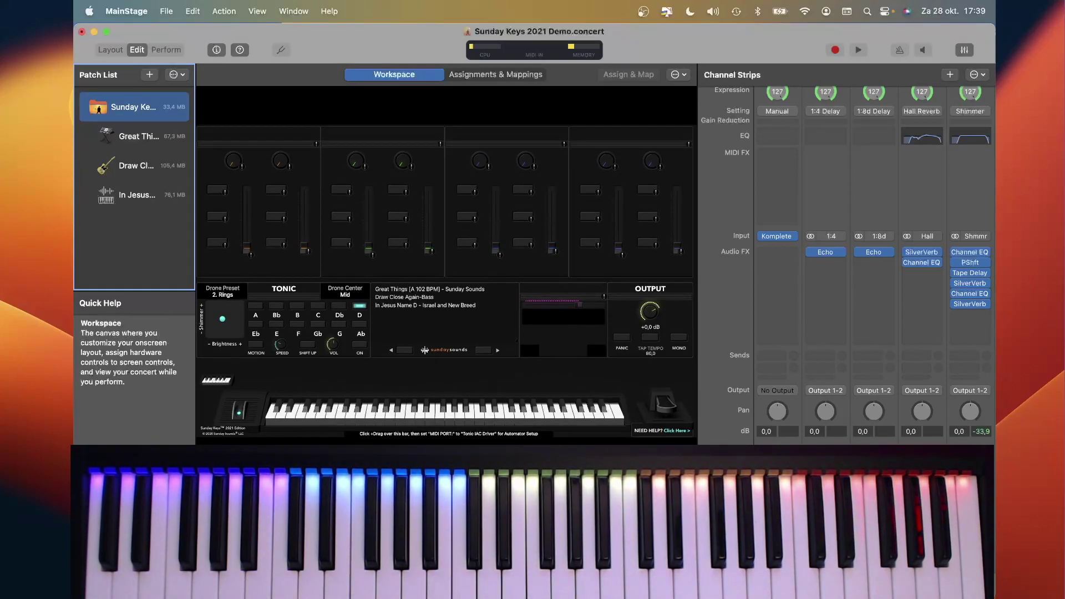
left_click(409, 318)
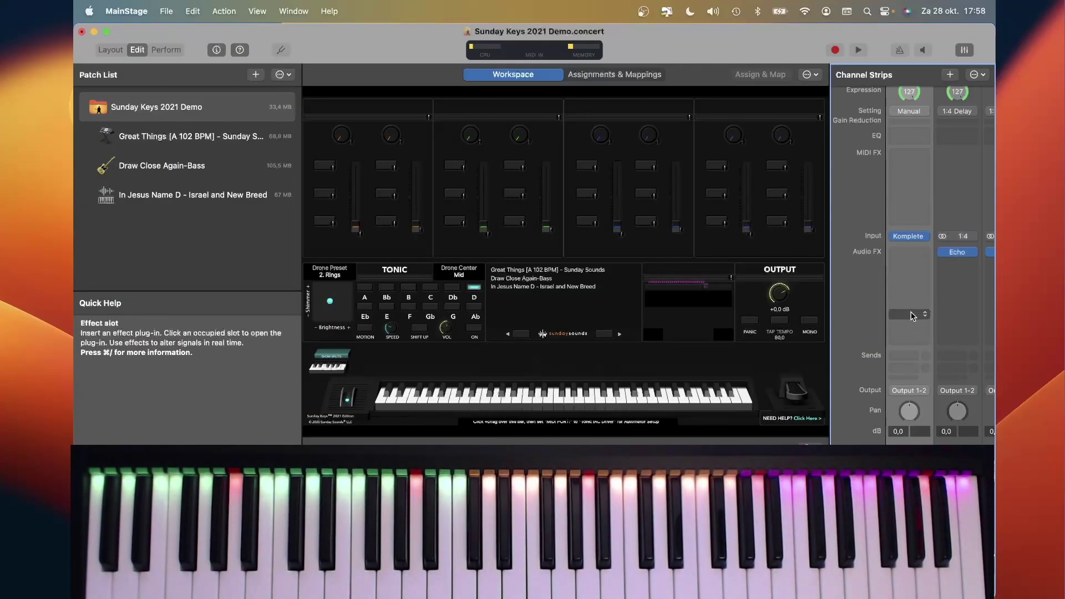
Insert a Scripter on SHOW SPLITS and load the ReceiveSplitColor.pst preset into it.
left_click(925, 216)
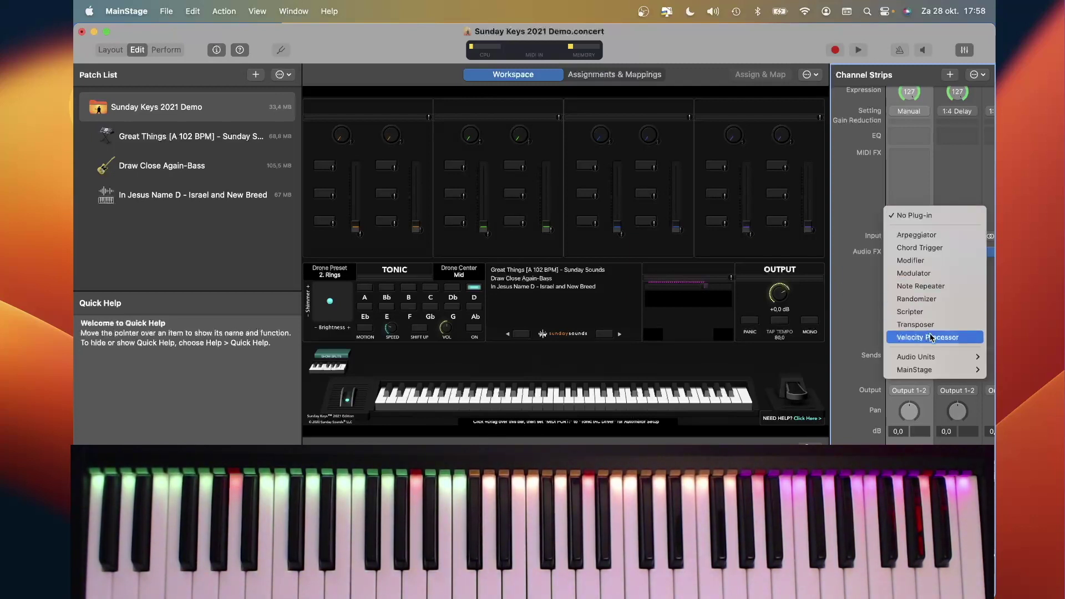
key("Escape")
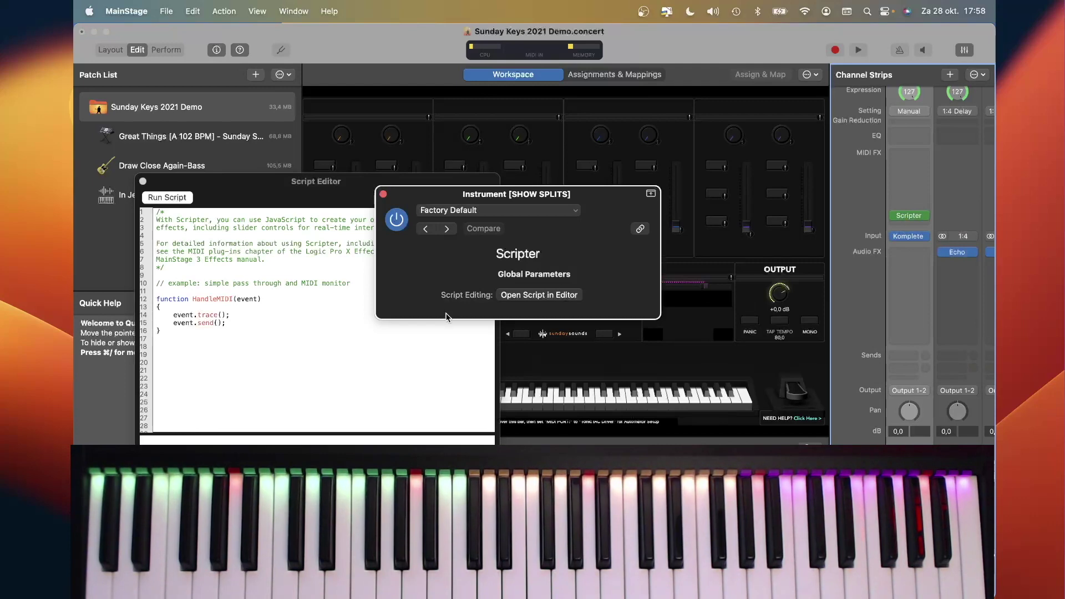
left_click(489, 215)
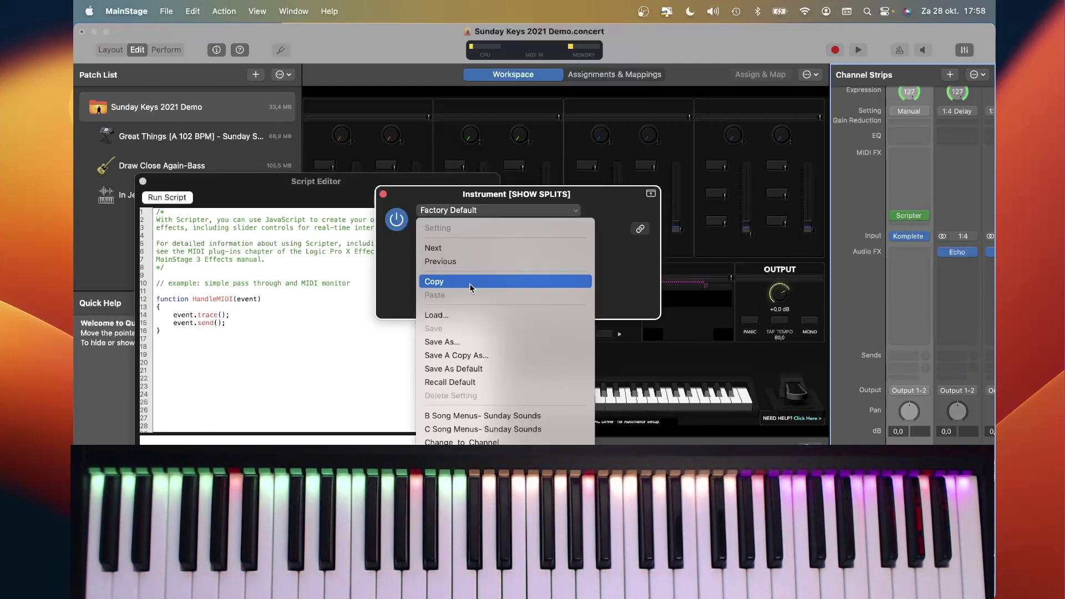
left_click(469, 317)
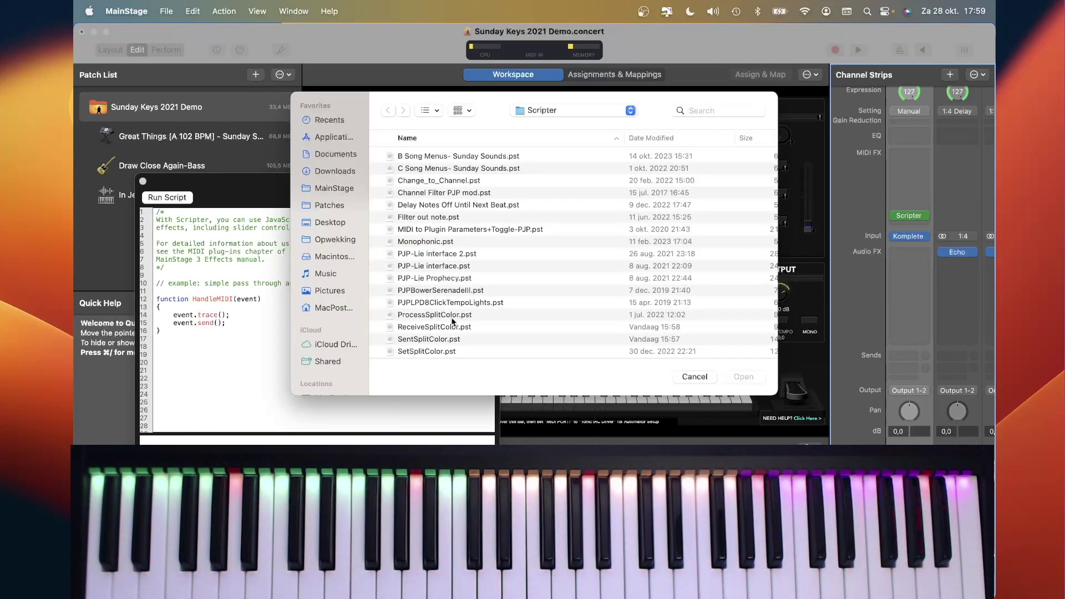
left_click(436, 327)
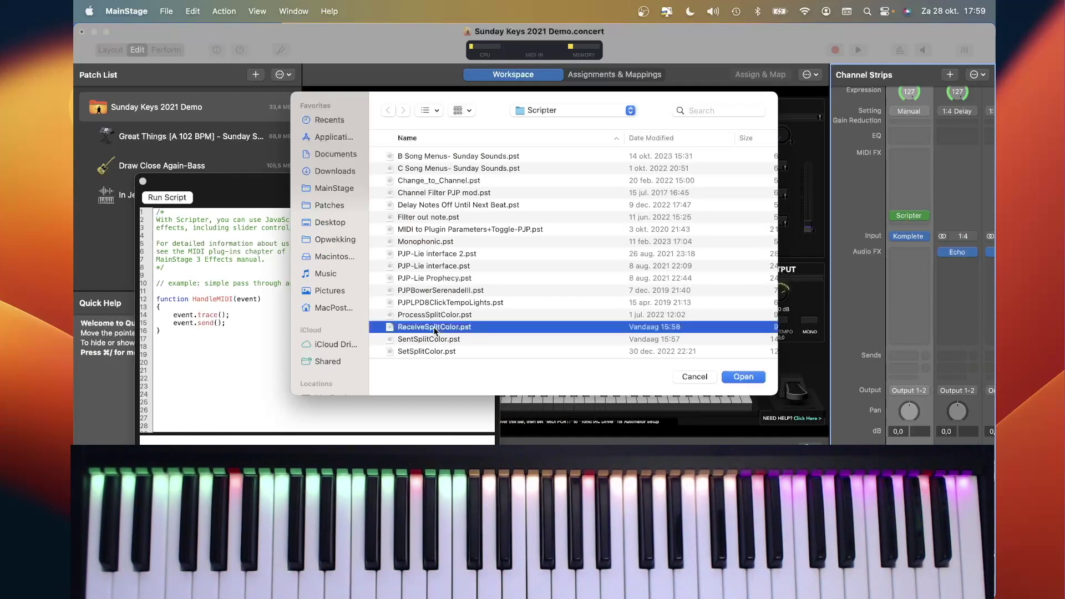
left_click(733, 378)
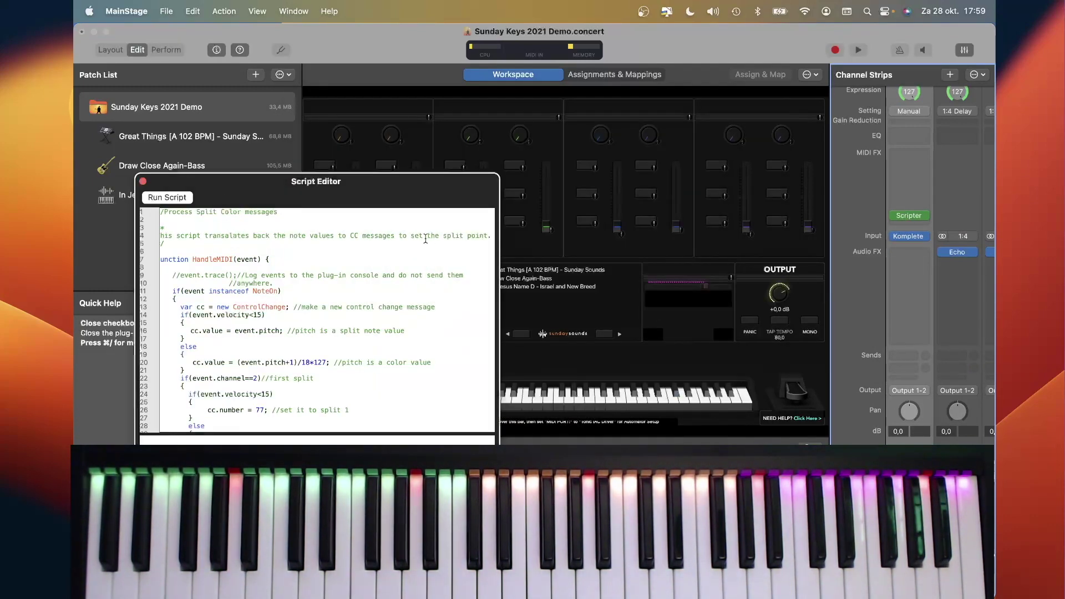
left_click(142, 181)
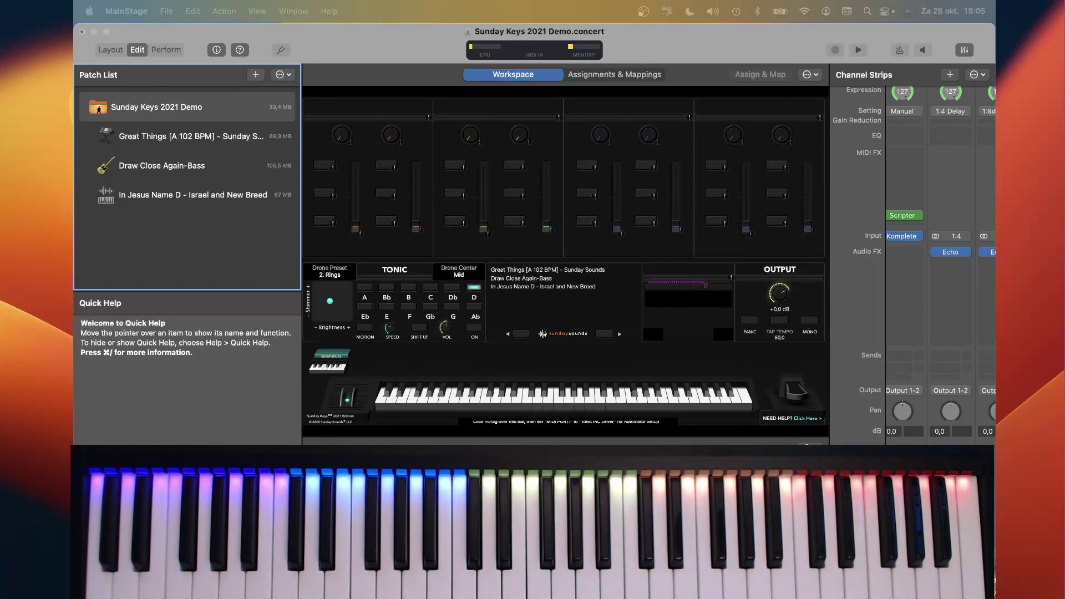
Add a new External MIDI channel strip to the Great Things patch.
left_click(175, 139)
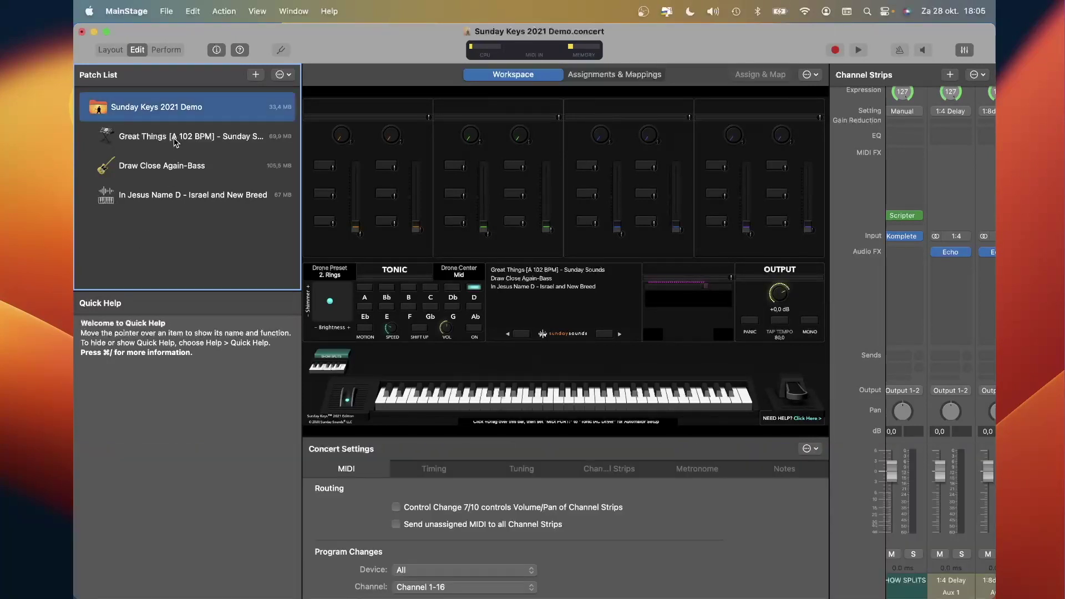
left_click(909, 573)
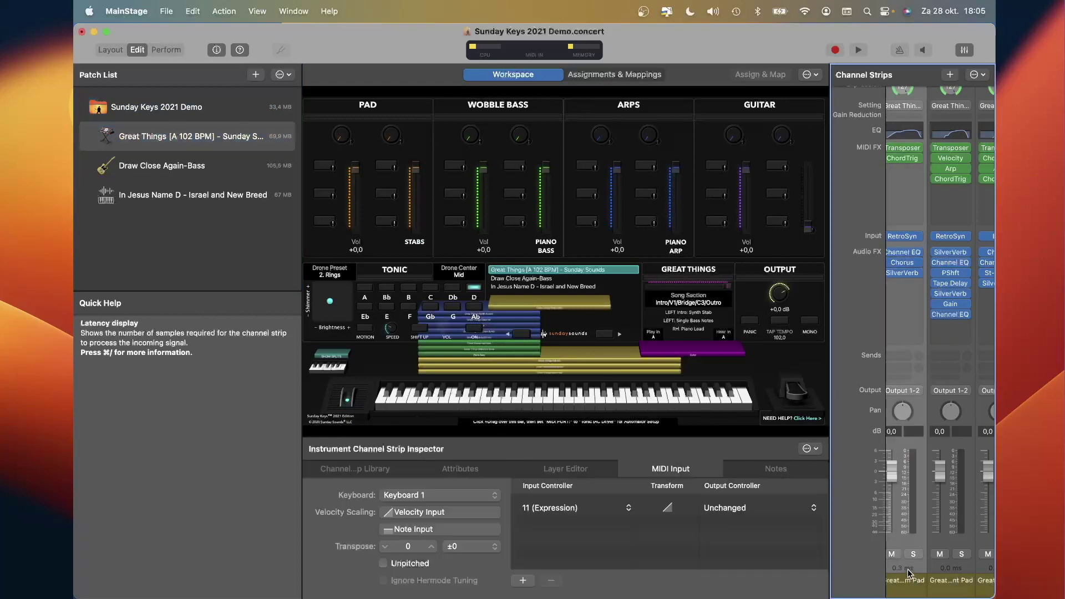
left_click(956, 81)
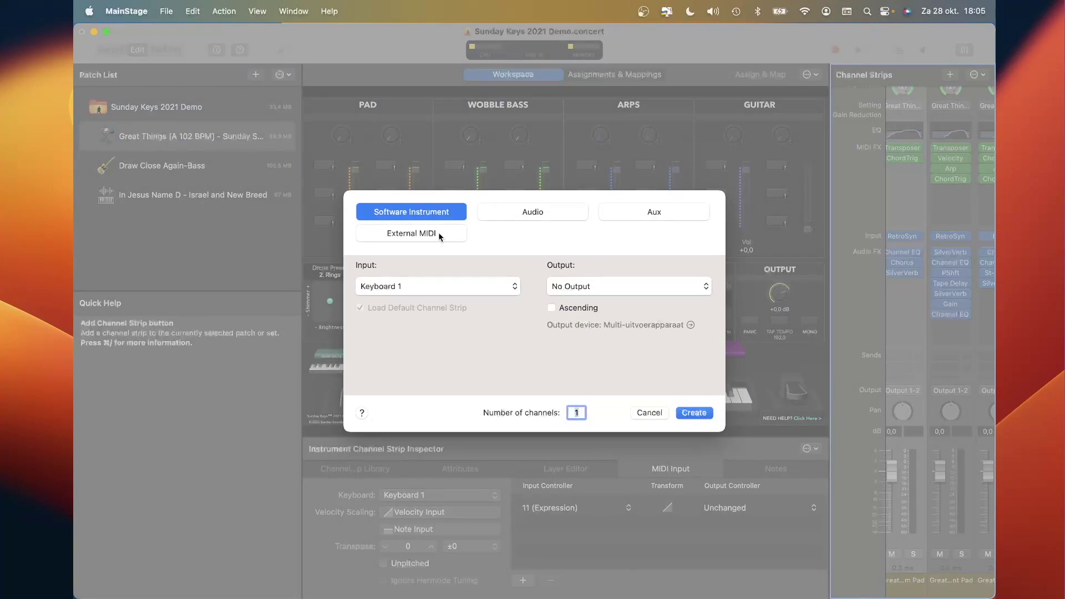
left_click(437, 233)
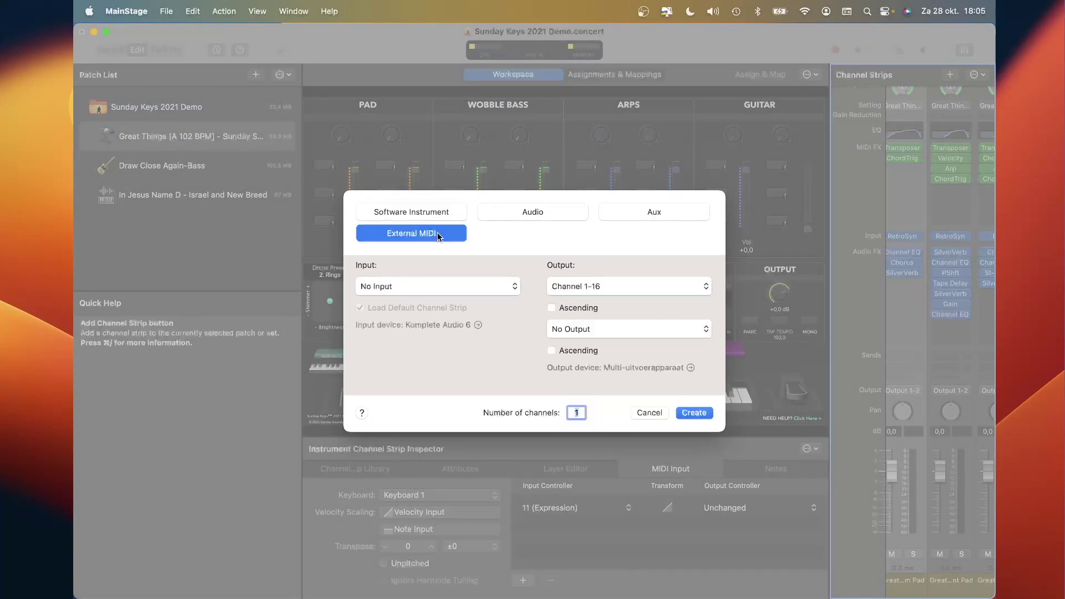
left_click(694, 413)
Rename the new External MIDI strip to 'SENT SPLIT'.
double_click(952, 579)
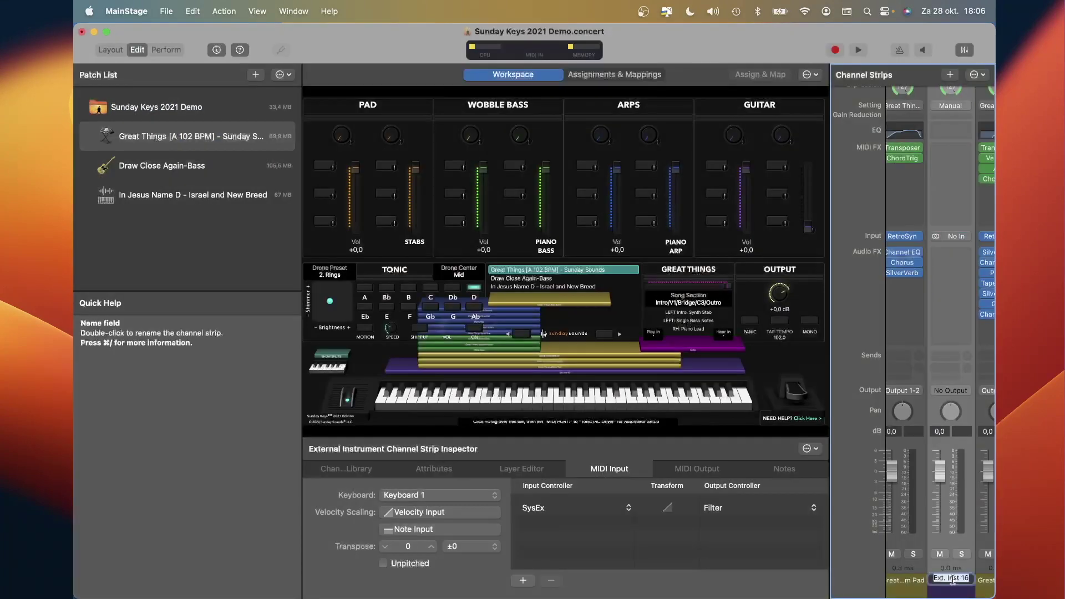
type("SENT SPLIT")
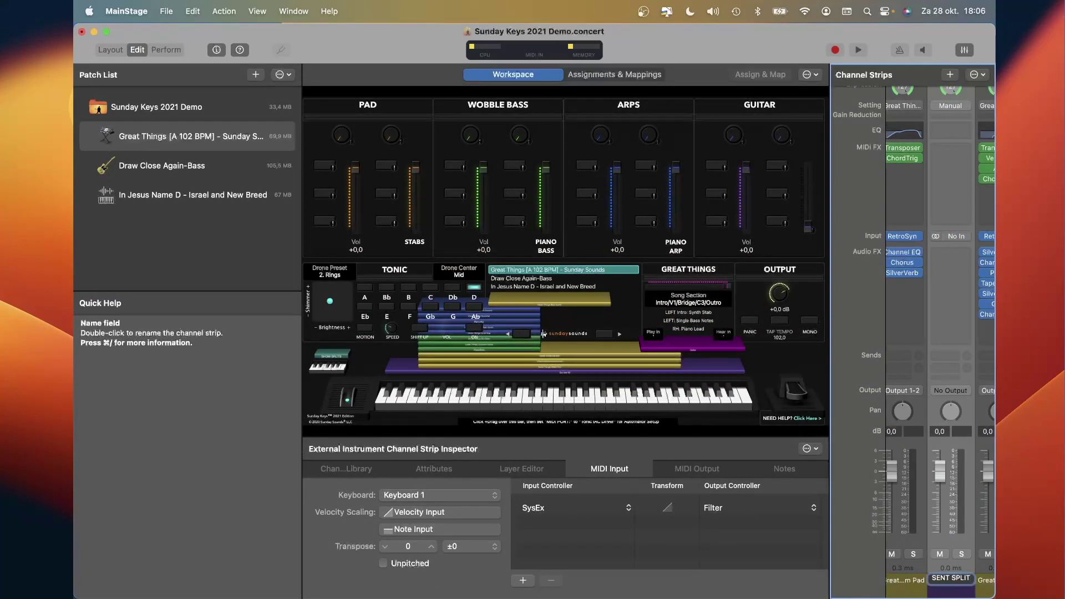
key("Return")
scroll(950, 270, "up", 3)
scroll(950, 270, "right", 1)
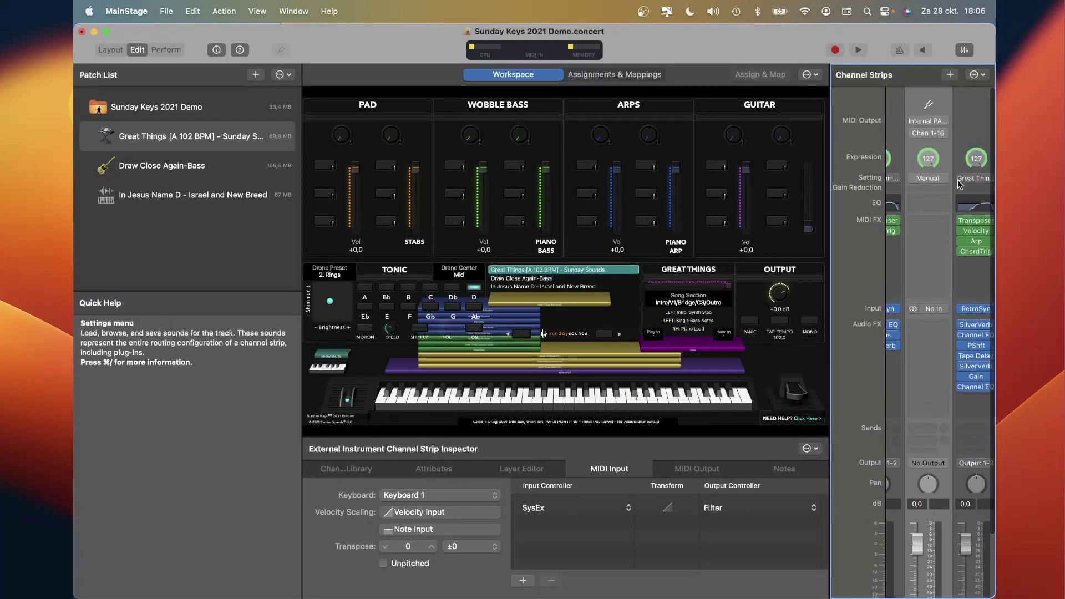
left_click(936, 125)
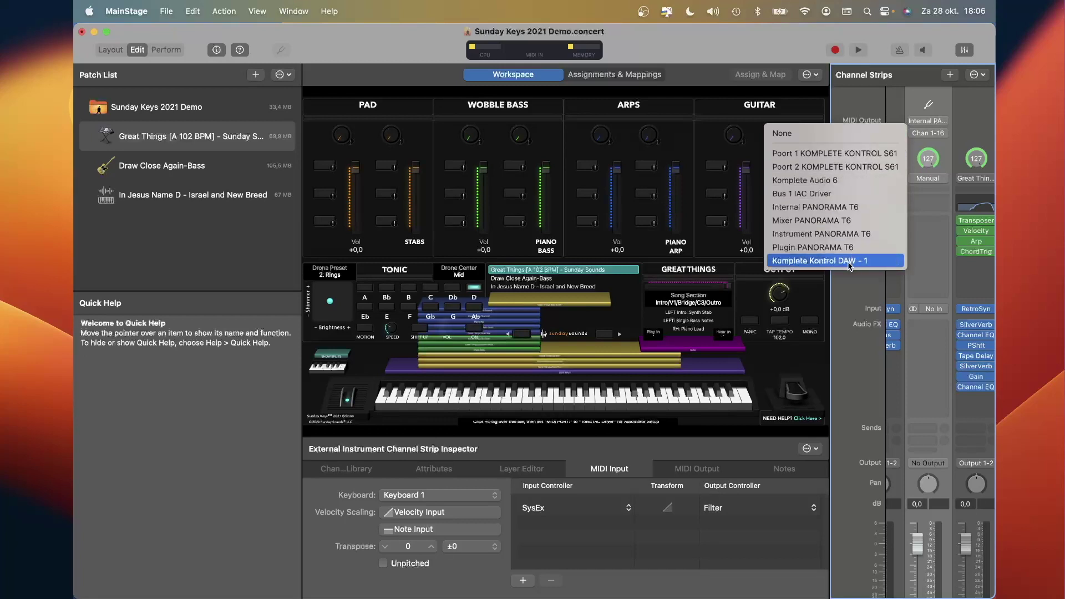
left_click(831, 195)
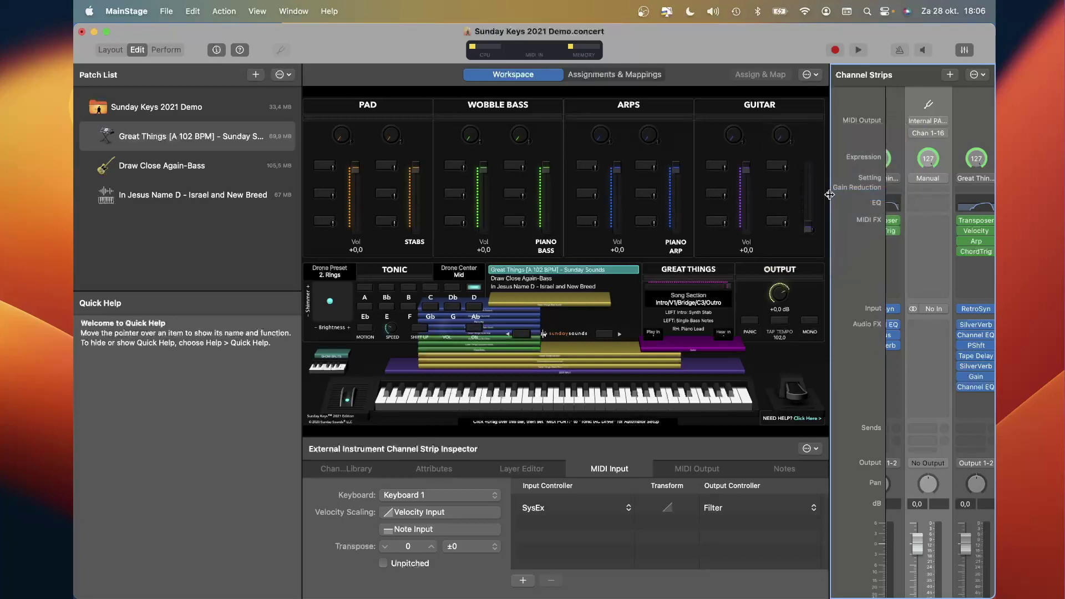
scroll(937, 400, "down", 3)
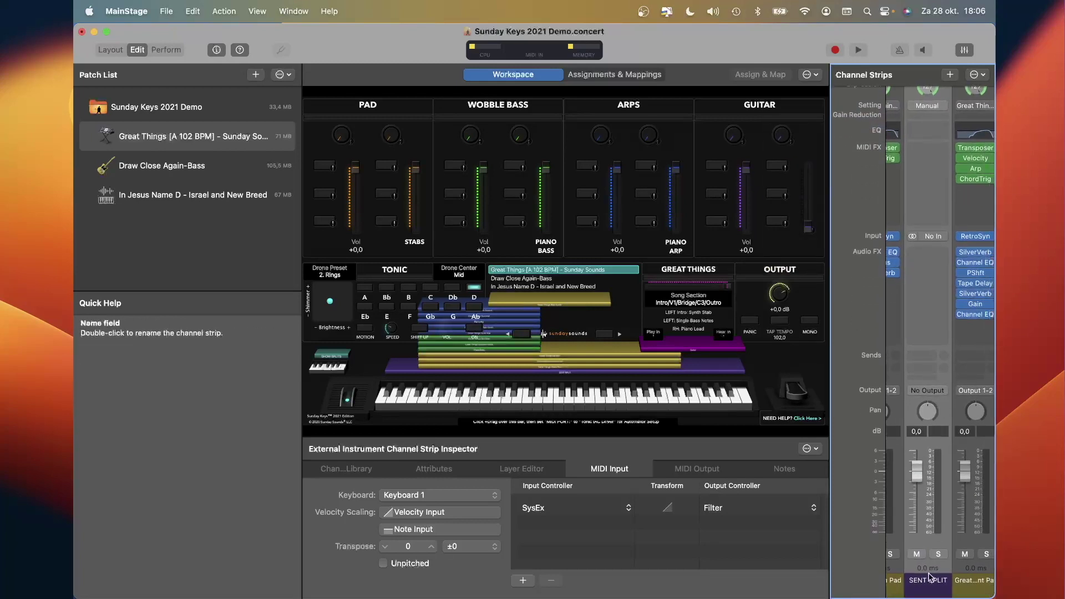
Insert a Scripter on SENT SPLIT and load the SentSplitColor.pst setting.
left_click(943, 222)
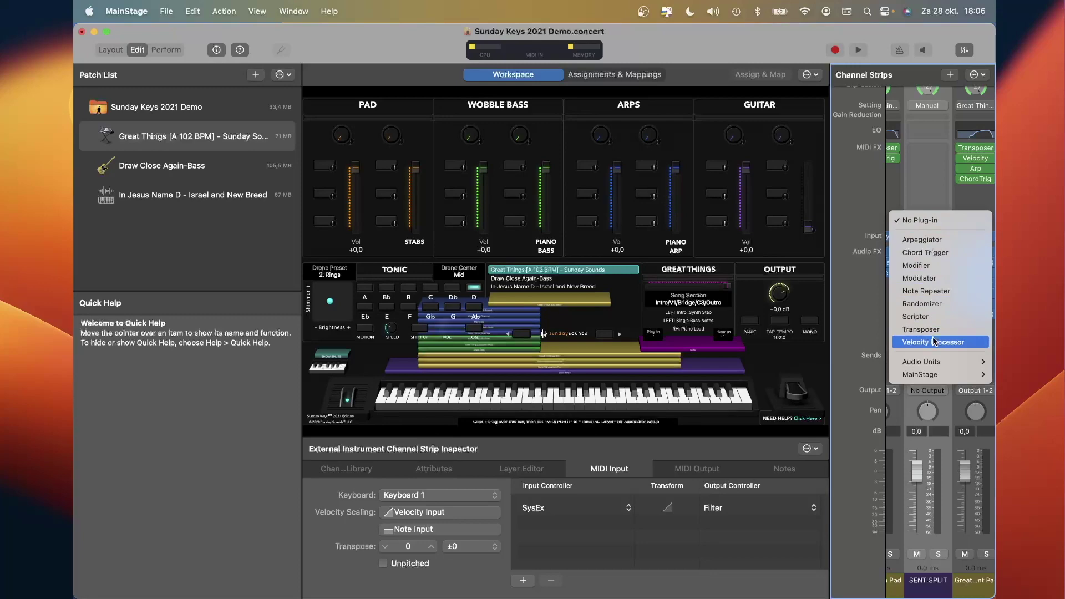
left_click(932, 316)
left_click(572, 223)
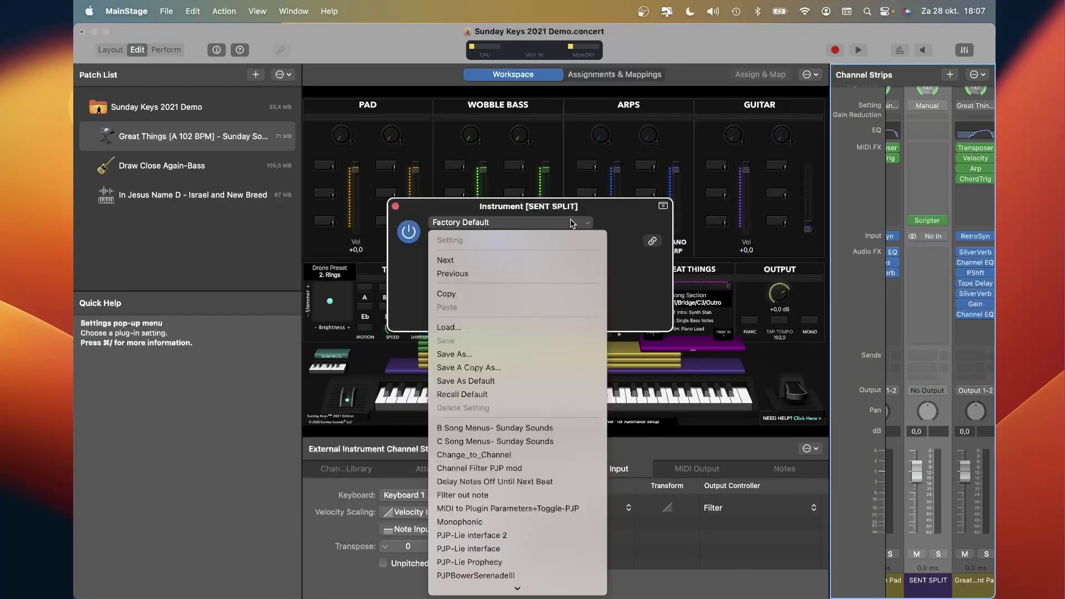
left_click(504, 326)
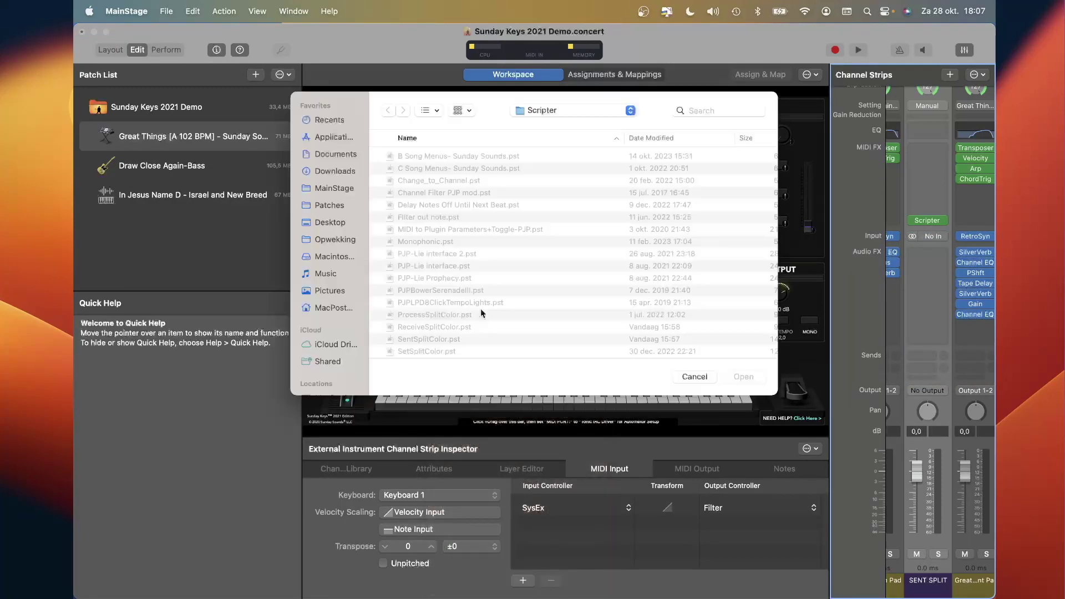
double_click(427, 339)
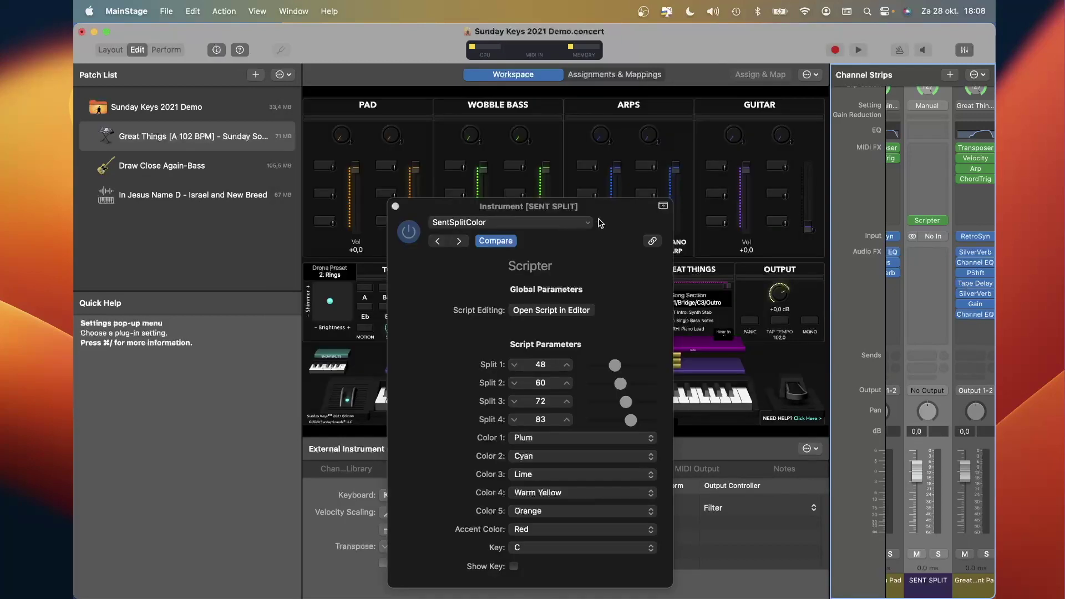
left_click_drag(599, 215, 537, 138)
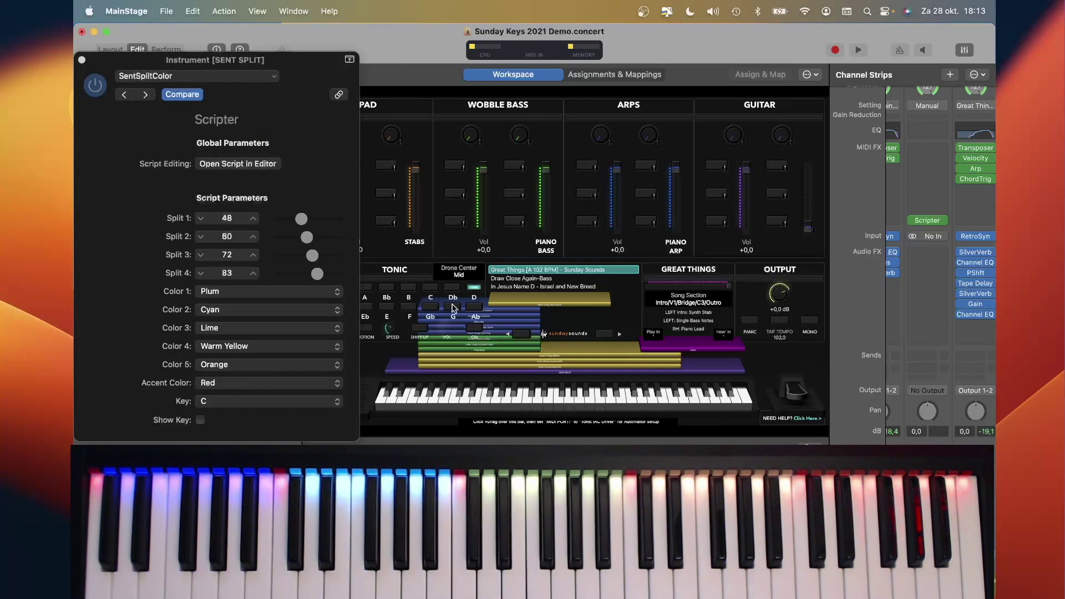
Make Color 1 Green and lower Split 2 to 54.
left_click(299, 296)
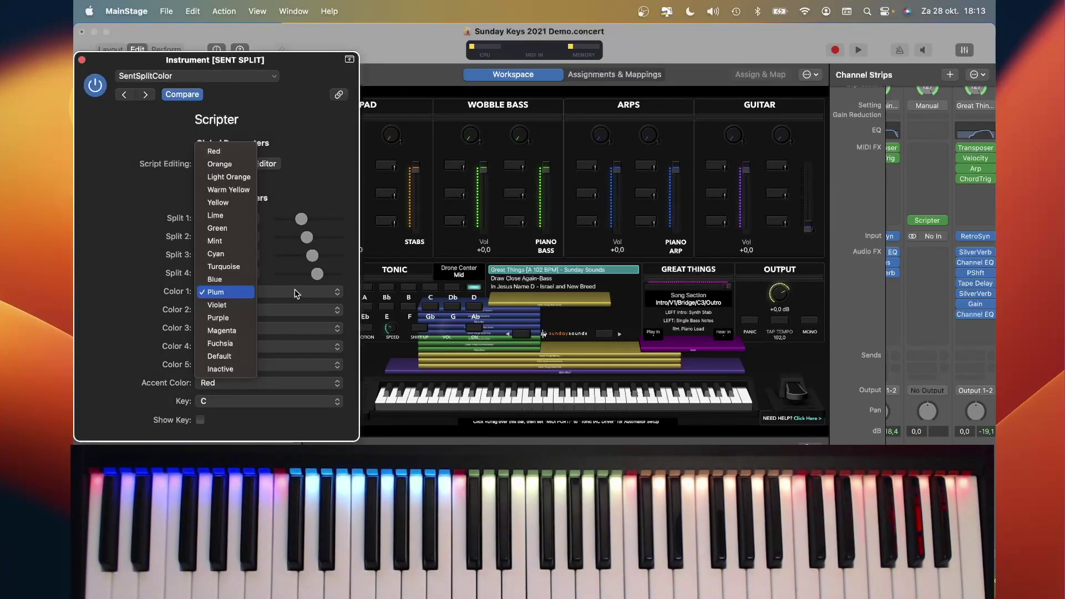
left_click(232, 228)
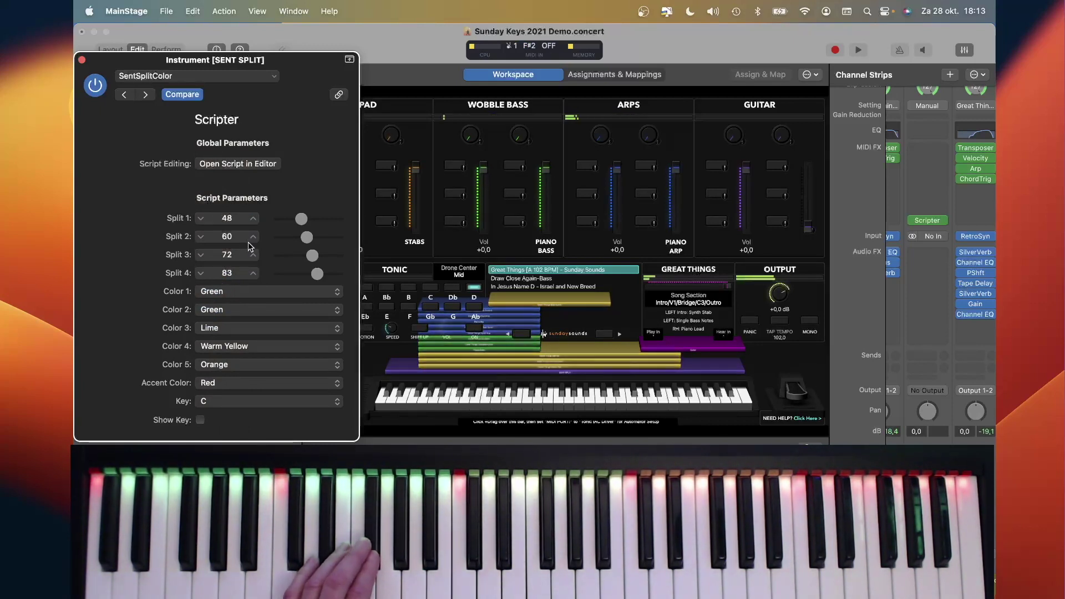
left_click(200, 237)
left_click(200, 238)
left_click(201, 237)
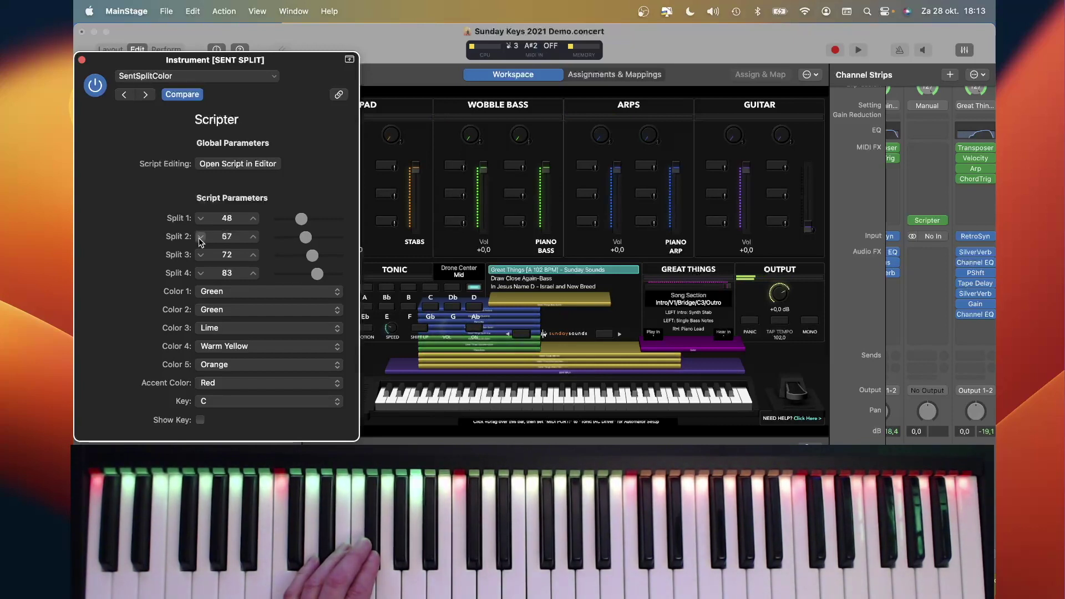
left_click(200, 238)
left_click(200, 237)
left_click(201, 237)
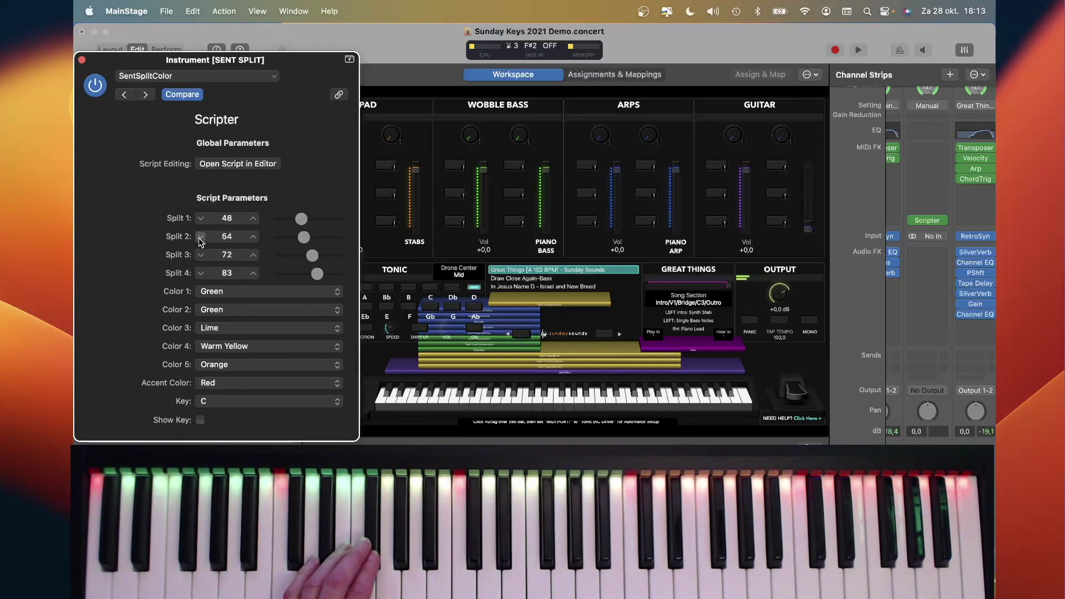
Colour zones 3-5 Yellow, Orange and Magenta, and lower Splits 3 and 4 to 68 and 78.
left_click(233, 328)
left_click(234, 319)
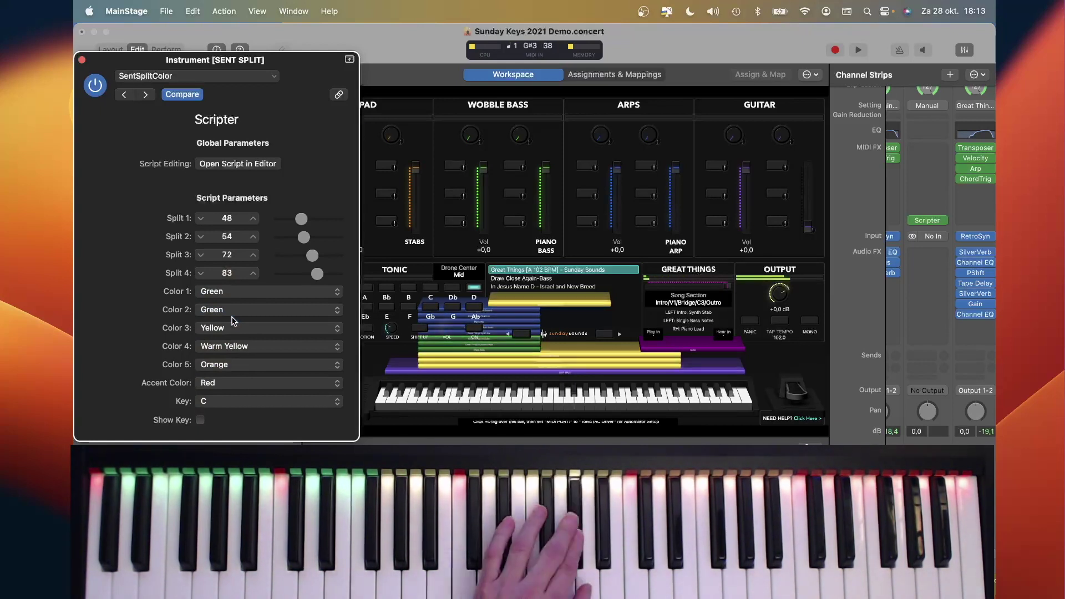
left_click(233, 346)
left_click(234, 320)
left_click(201, 255)
left_click(201, 255)
left_click(201, 255)
left_click(201, 255)
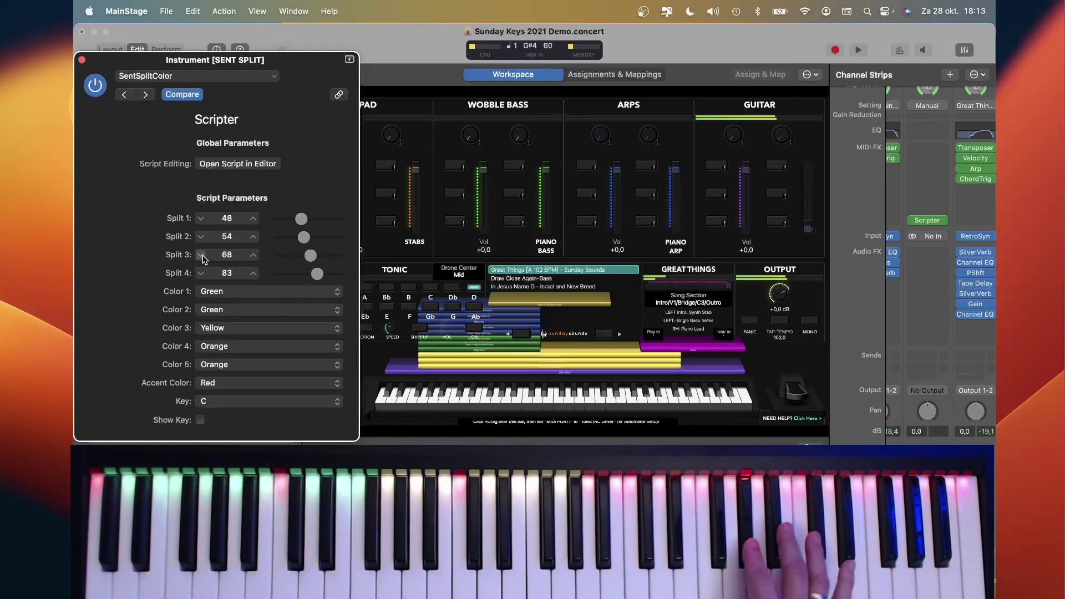
left_click(233, 364)
left_click(218, 405)
left_click(201, 273)
left_click(201, 273)
left_click(201, 272)
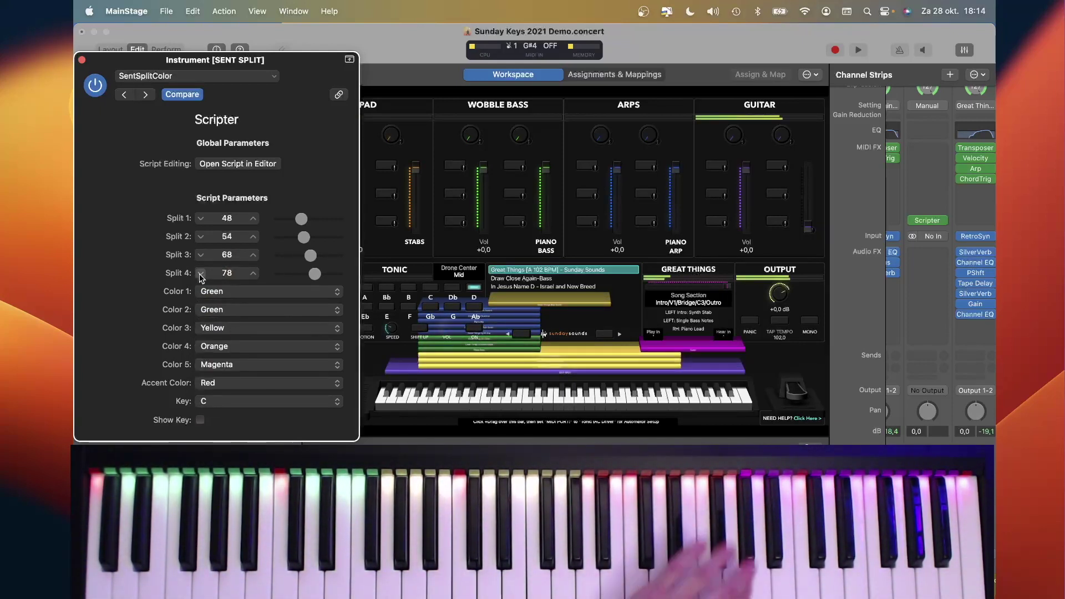
Set the Key to A and turn on Show Key.
left_click(248, 401)
key("a")
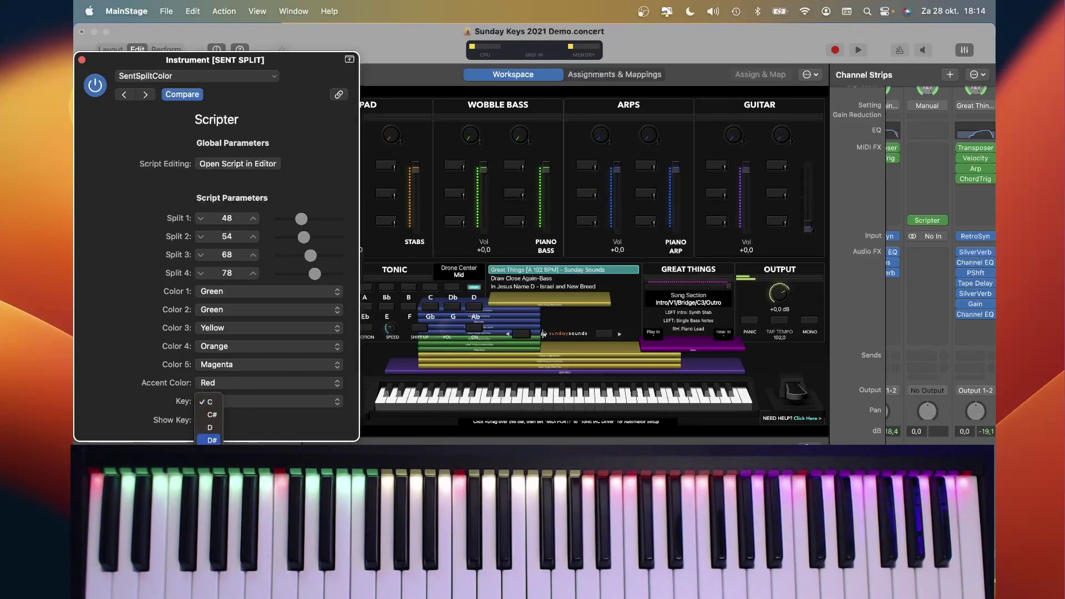
key("Return")
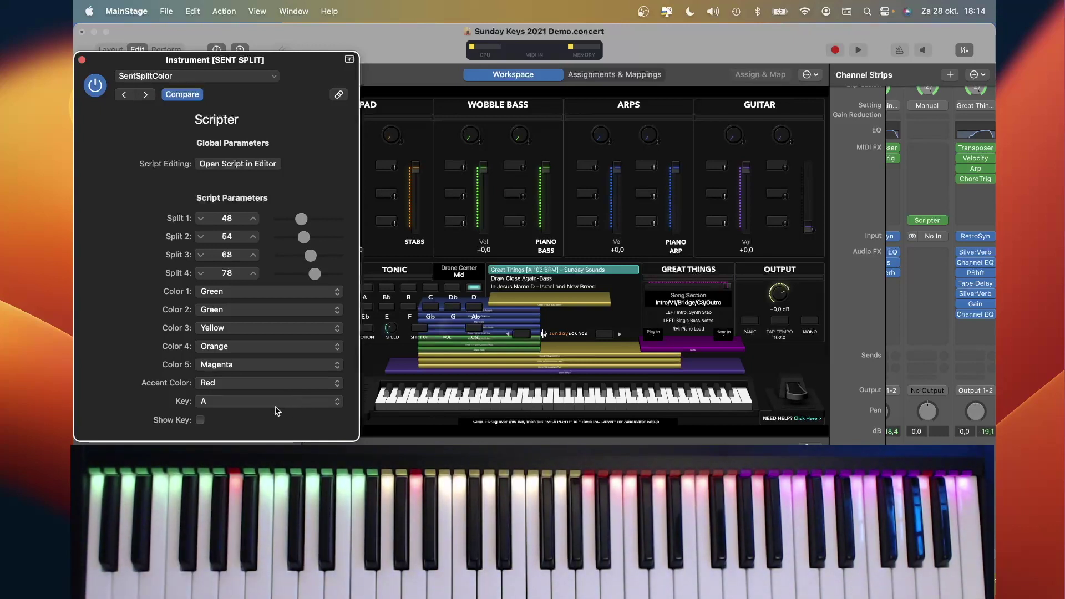
left_click(201, 421)
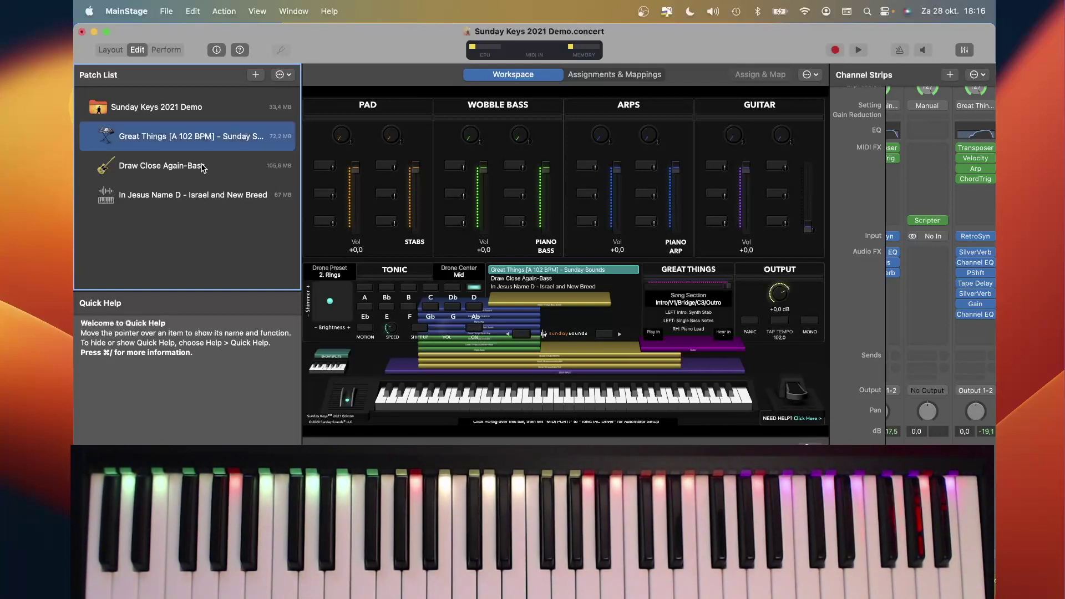
left_click(203, 167)
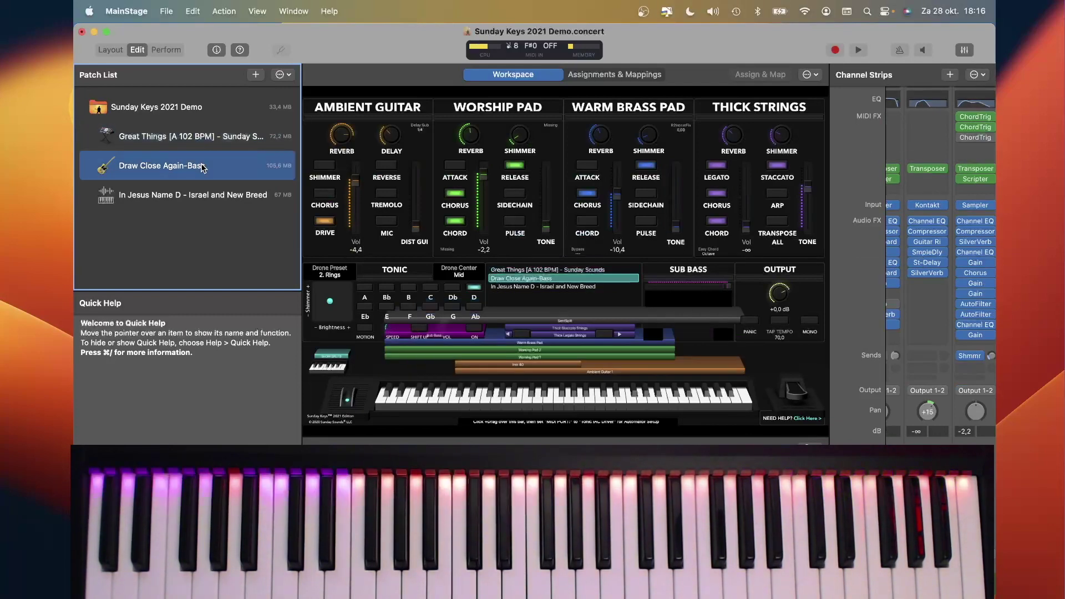
left_click(201, 198)
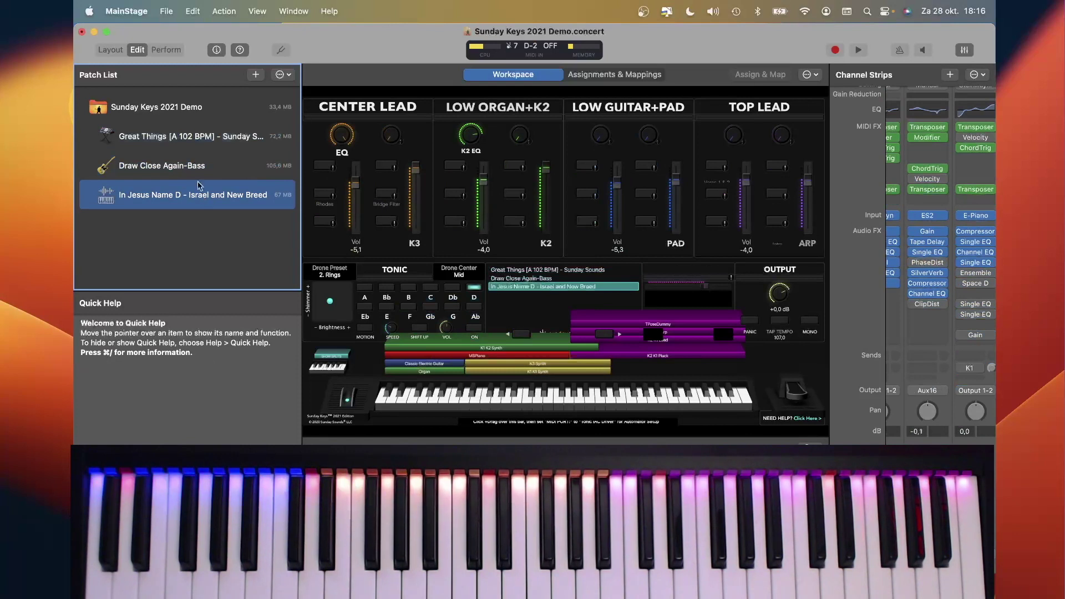
left_click(188, 140)
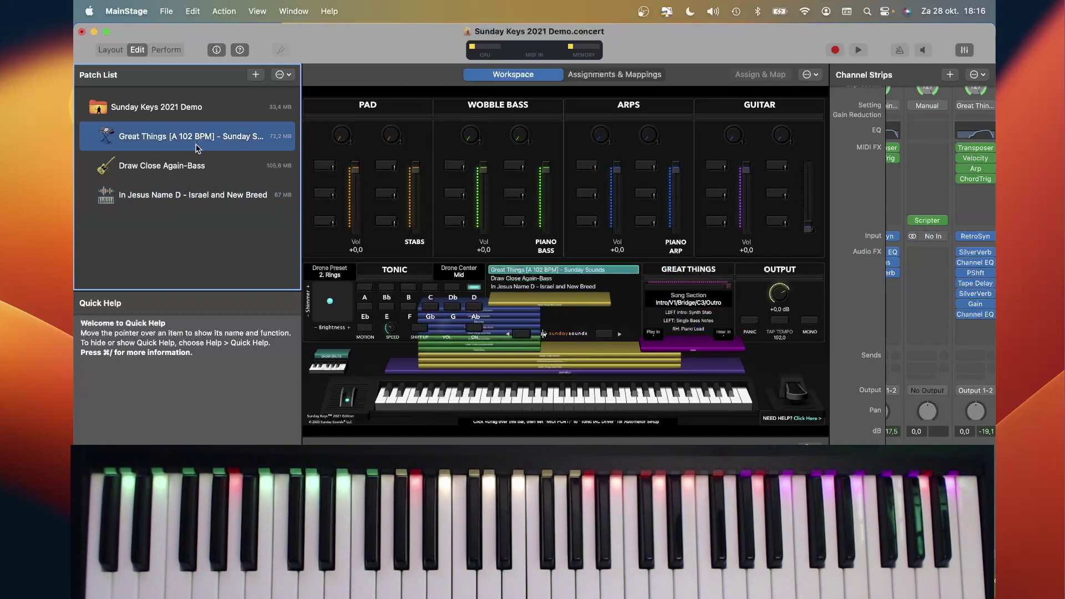
left_click(193, 167)
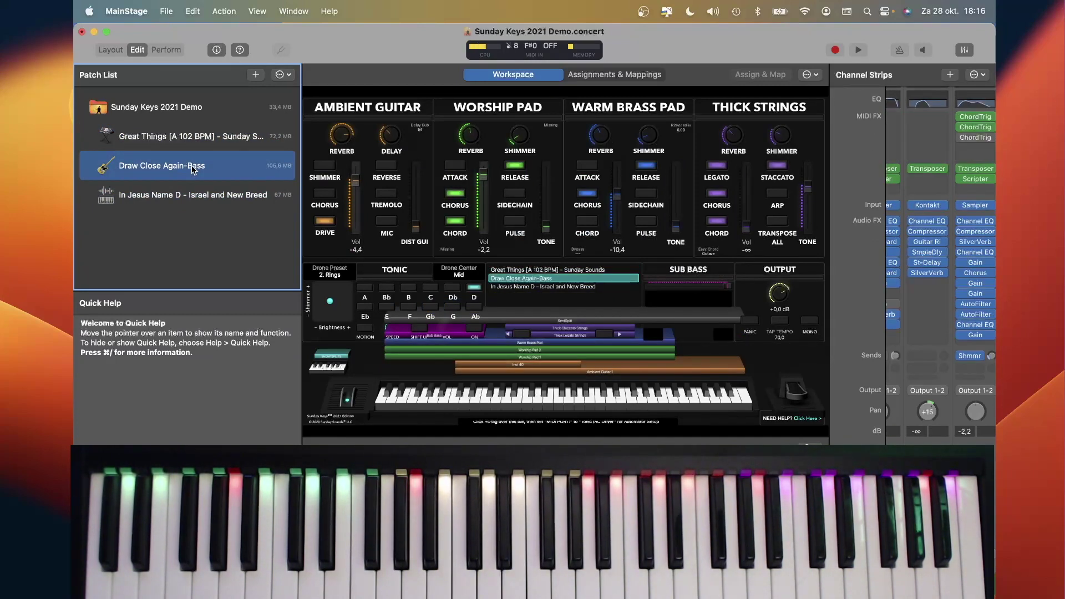
left_click(186, 196)
left_click(189, 139)
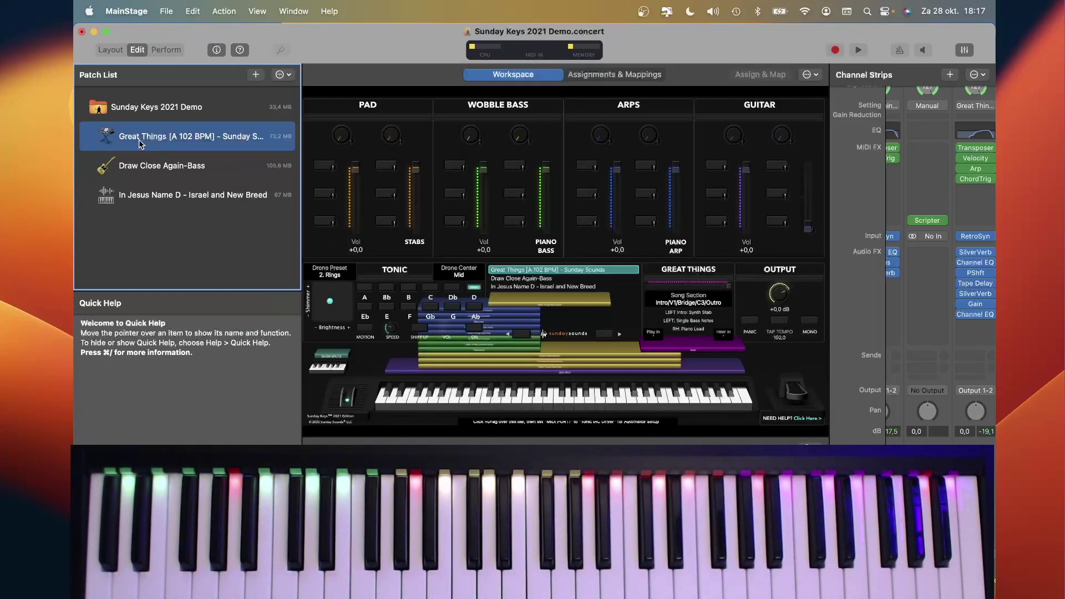
left_click(150, 168)
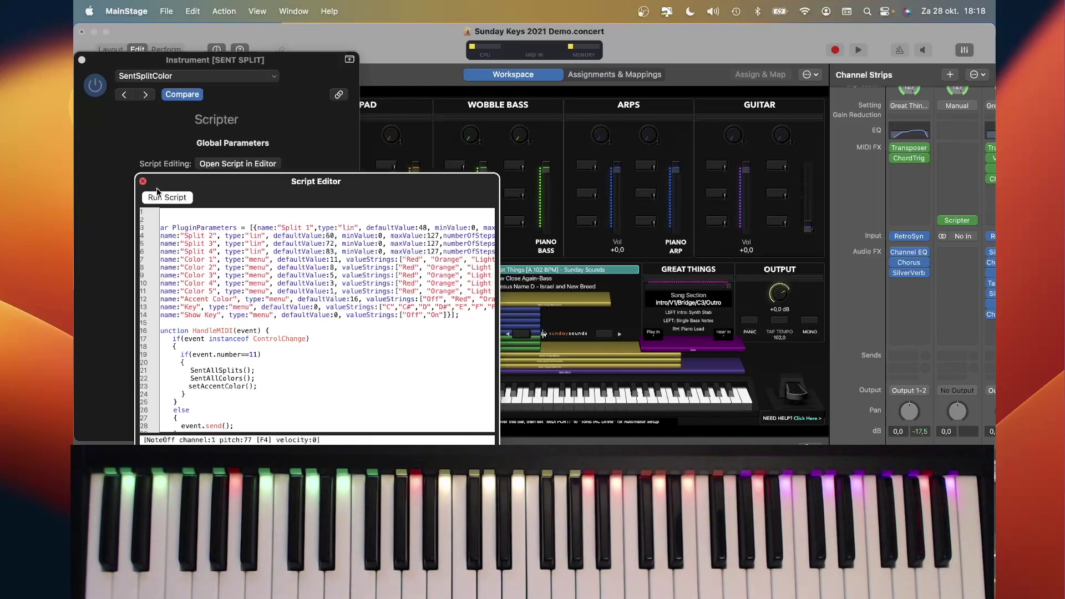
left_click(143, 182)
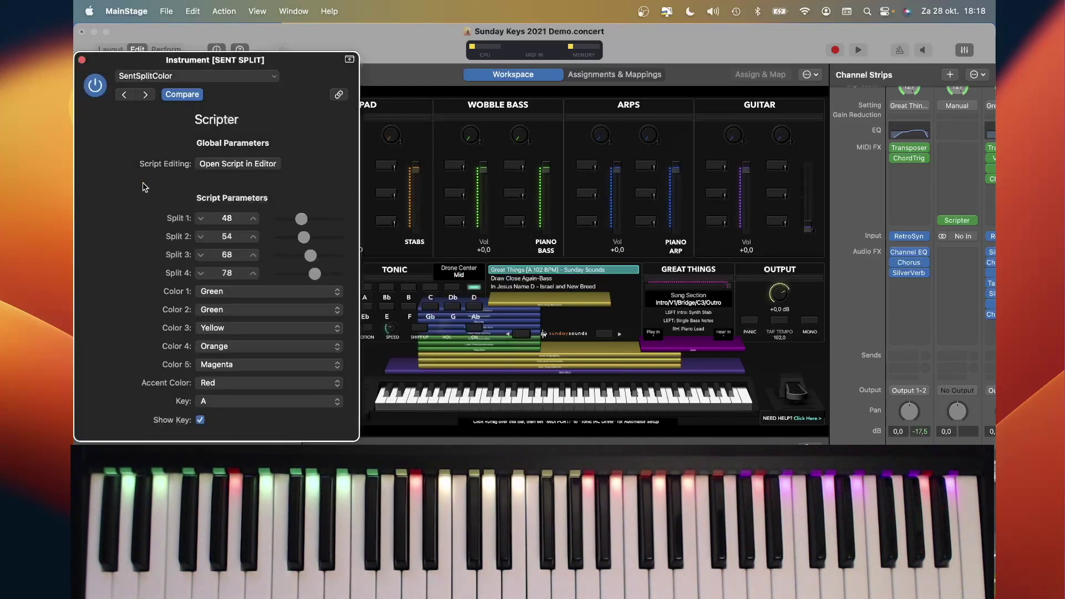
left_click(82, 60)
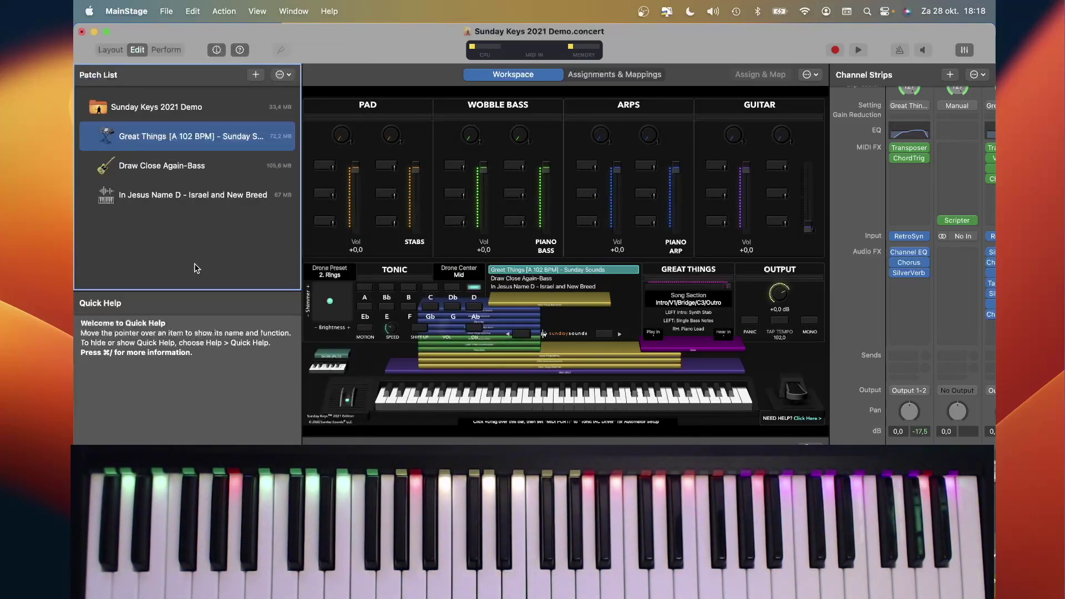